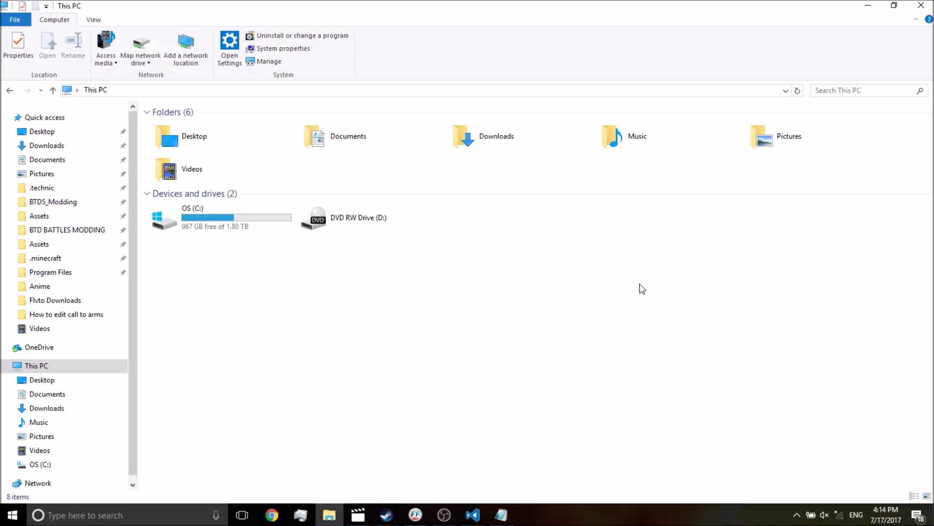
Open the OS (C:) drive and its Program Files (x86) folder in File Explorer.
key(super+e)
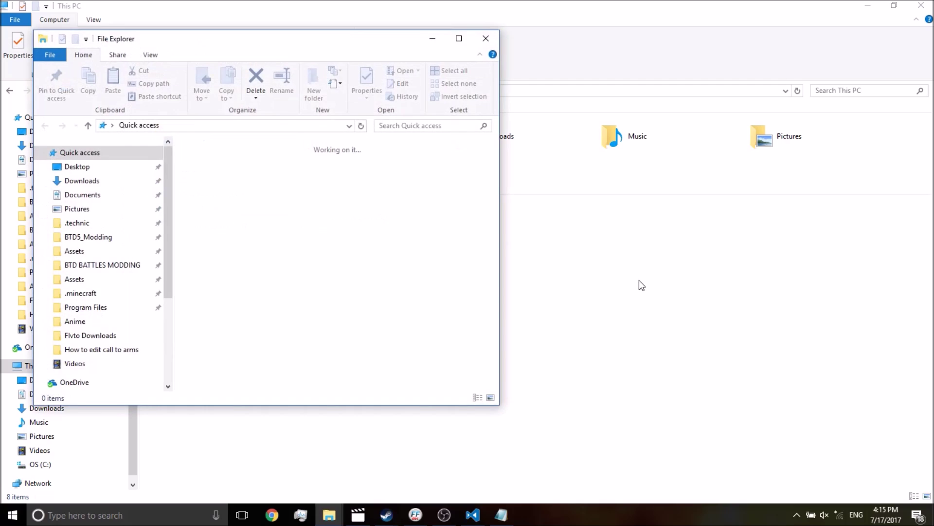
click(481, 38)
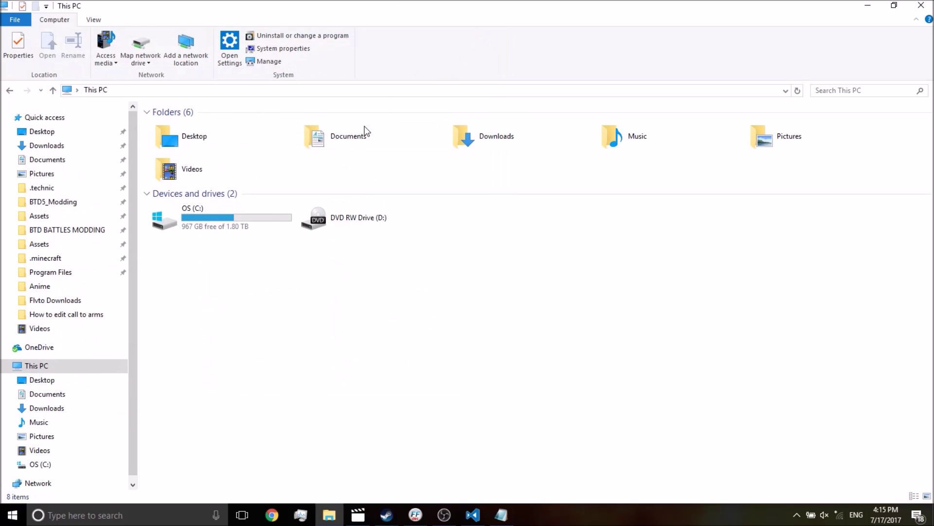
double_click(242, 217)
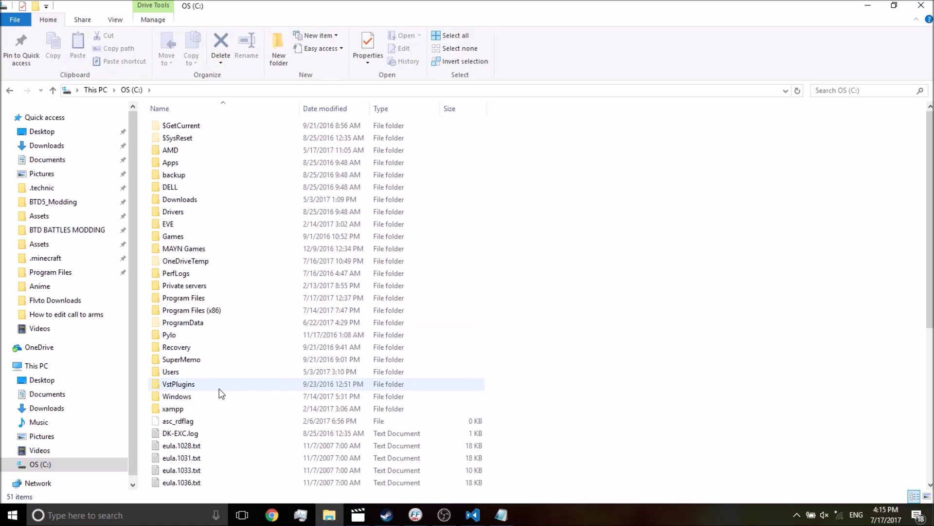
click(214, 311)
double_click(214, 312)
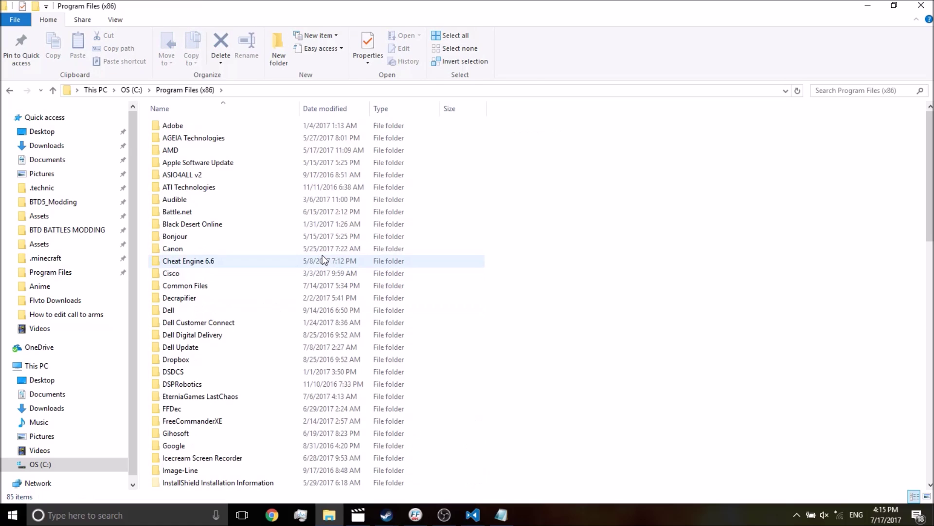
scroll(284, 263, down, 6)
scroll(283, 261, down, 9)
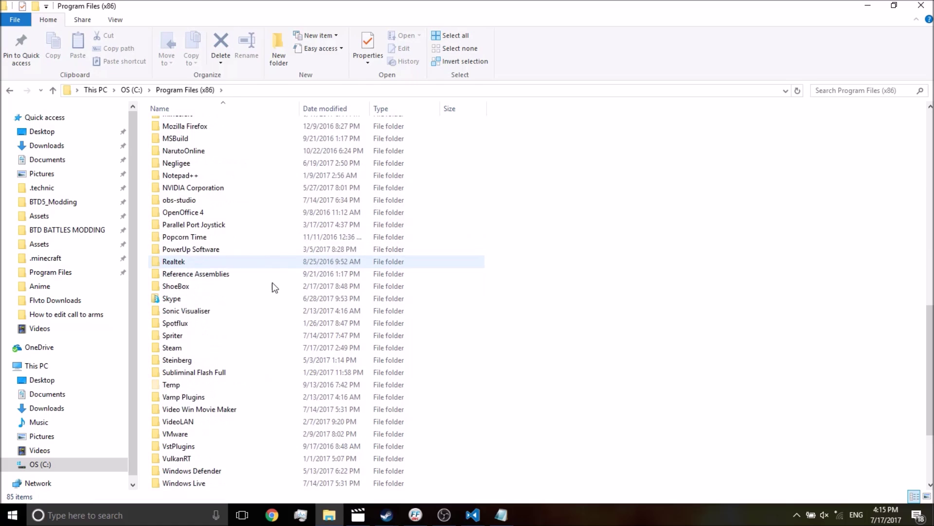
Go through Steam > steamapps > common > Bloons TD Battles > Assets and select data.jet.
click(216, 348)
double_click(216, 347)
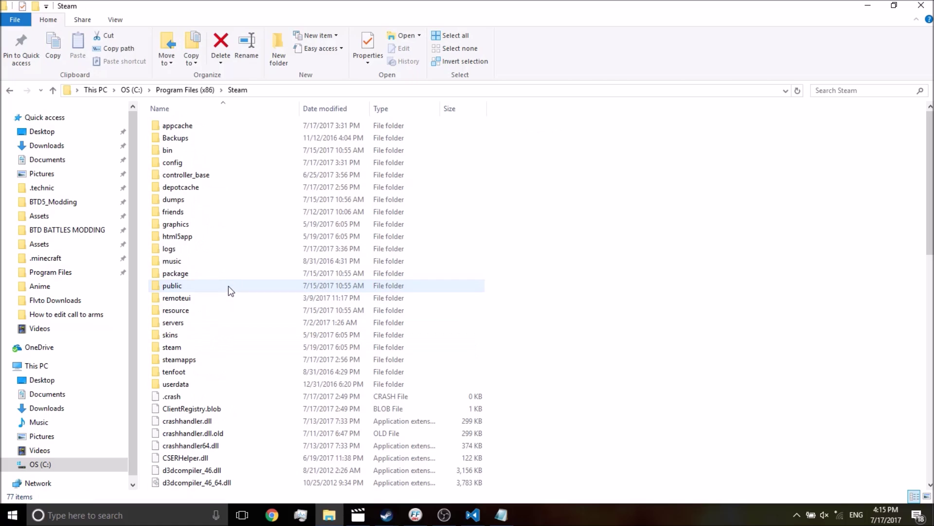
double_click(229, 360)
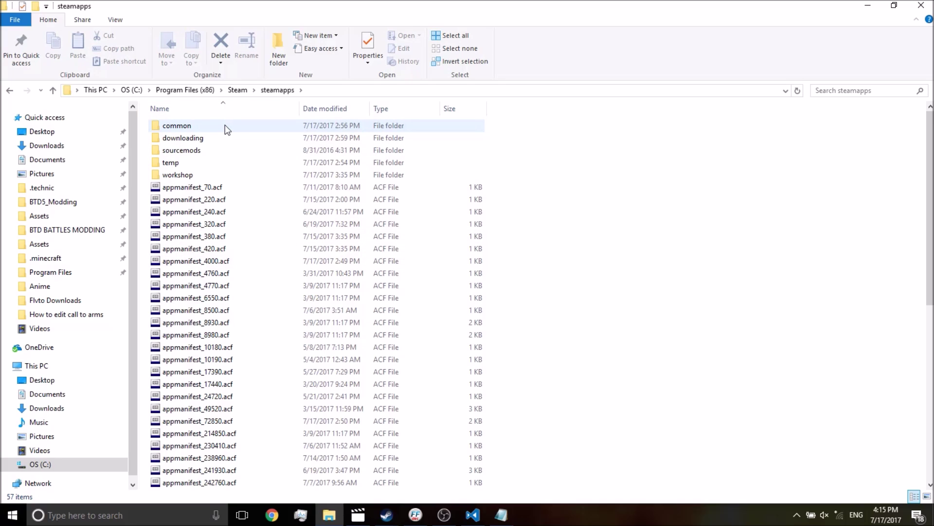
double_click(225, 124)
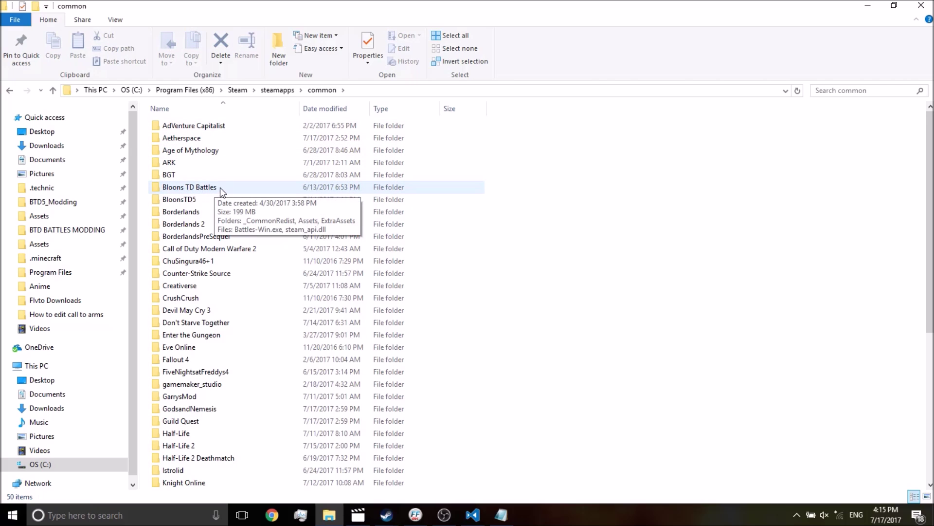
double_click(220, 188)
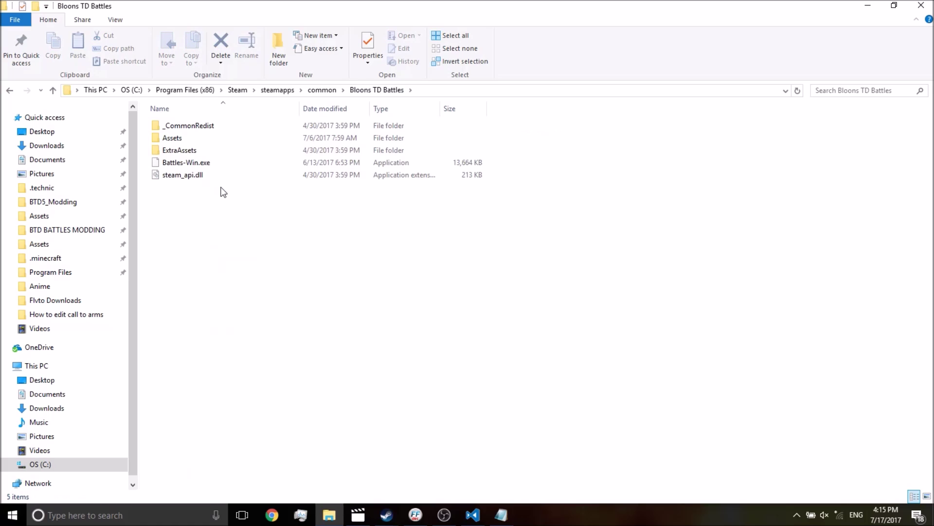
click(209, 142)
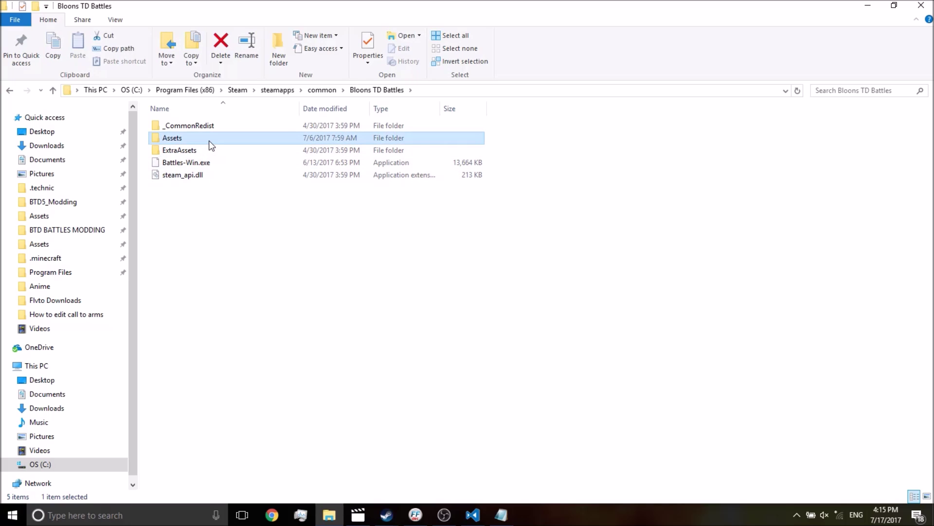
double_click(210, 143)
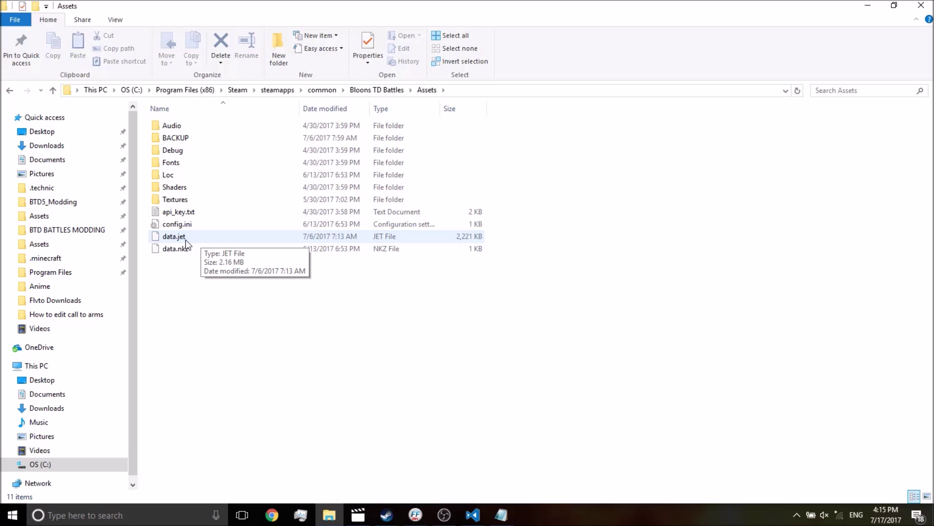
click(185, 239)
Create a shortcut to the Assets folder inside the Bloons TD Battles folder.
drag(192, 248, 301, 282)
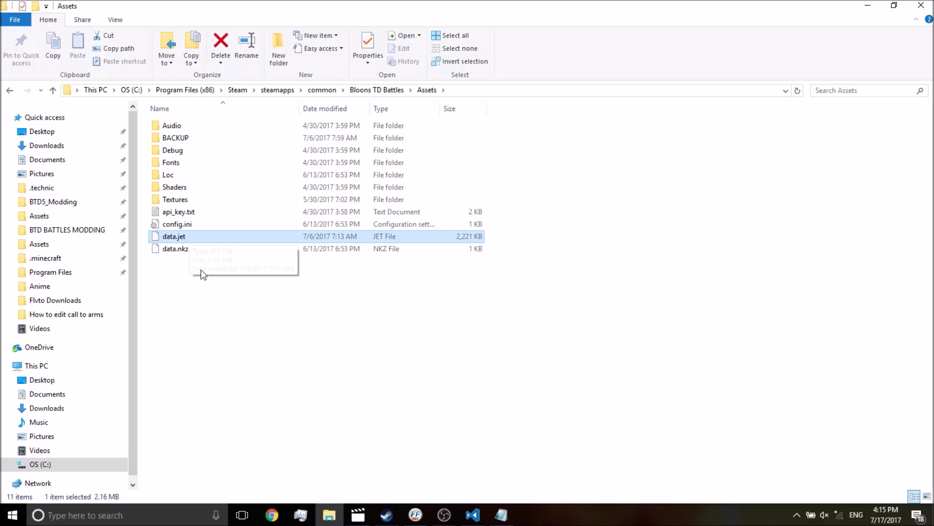
click(381, 90)
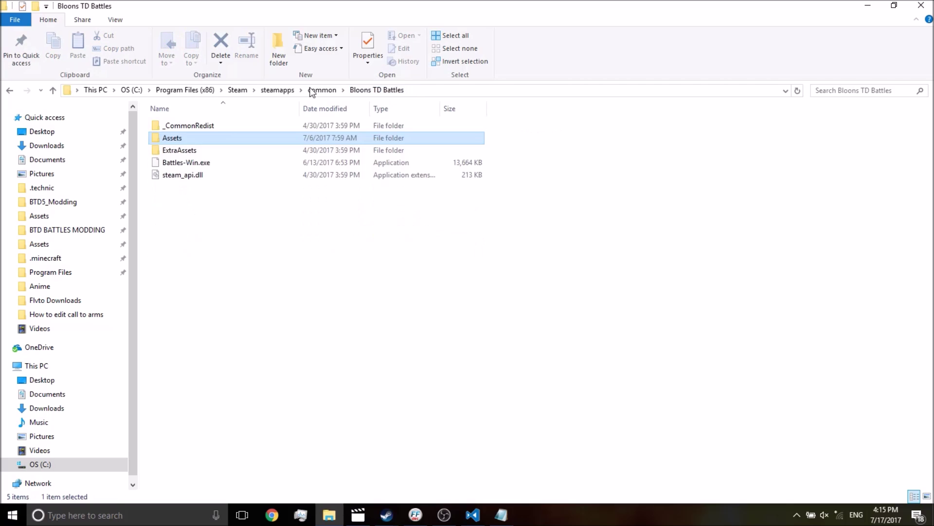
right_click(212, 142)
click(565, 273)
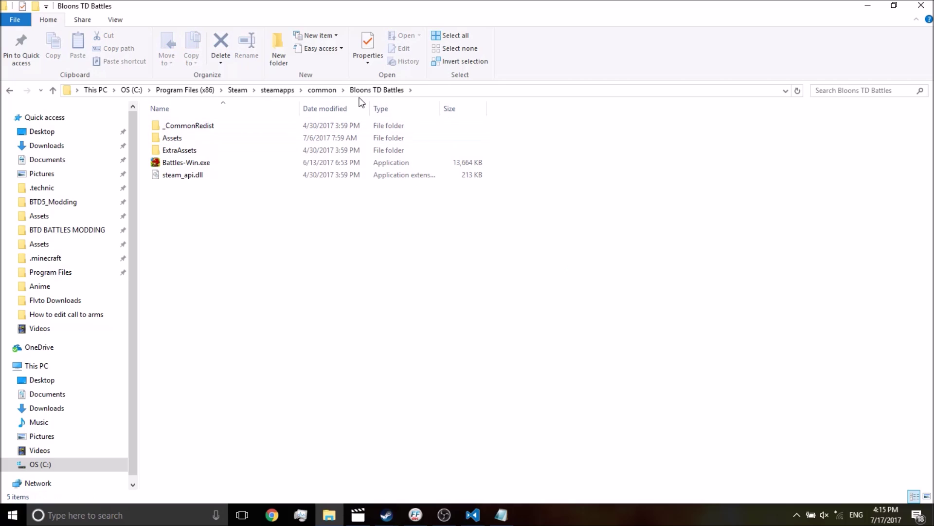
right_click(205, 136)
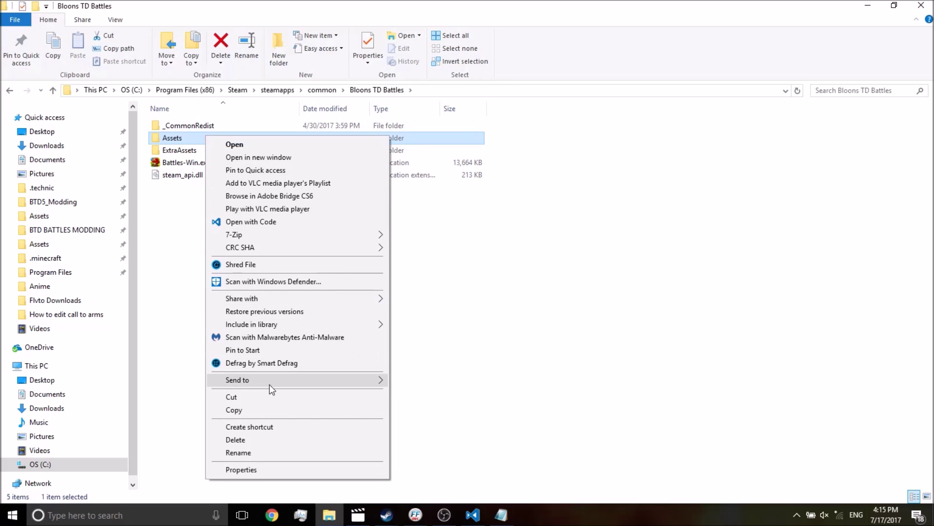
click(269, 426)
Cut the new Assets shortcut and go to the Documents folder.
click(219, 191)
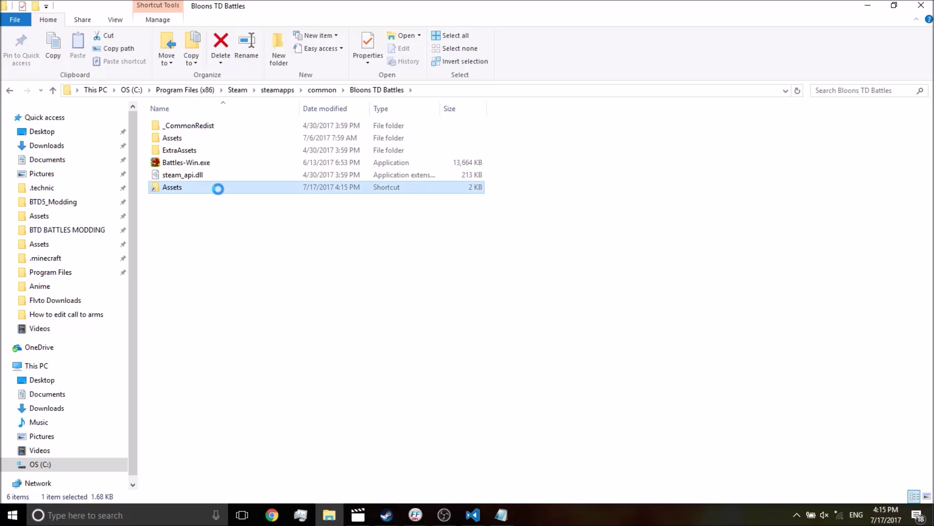
right_click(219, 191)
click(279, 420)
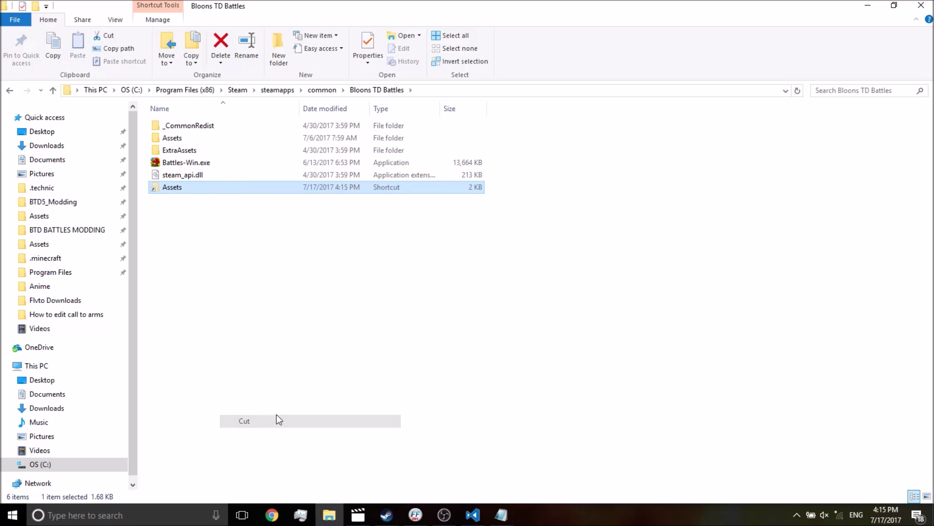
click(220, 294)
click(57, 161)
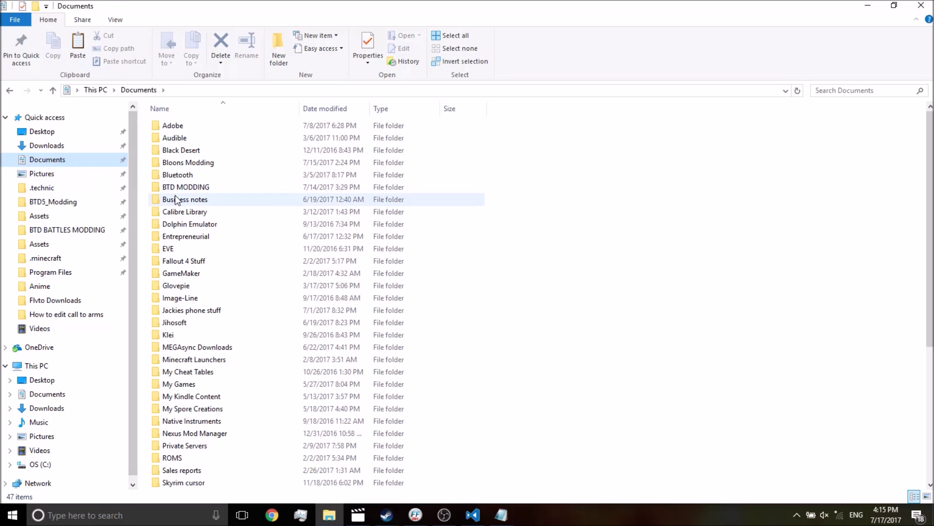
Create a new folder named BTDB in Documents > BTD MODDING > YOUTUBE.
double_click(219, 188)
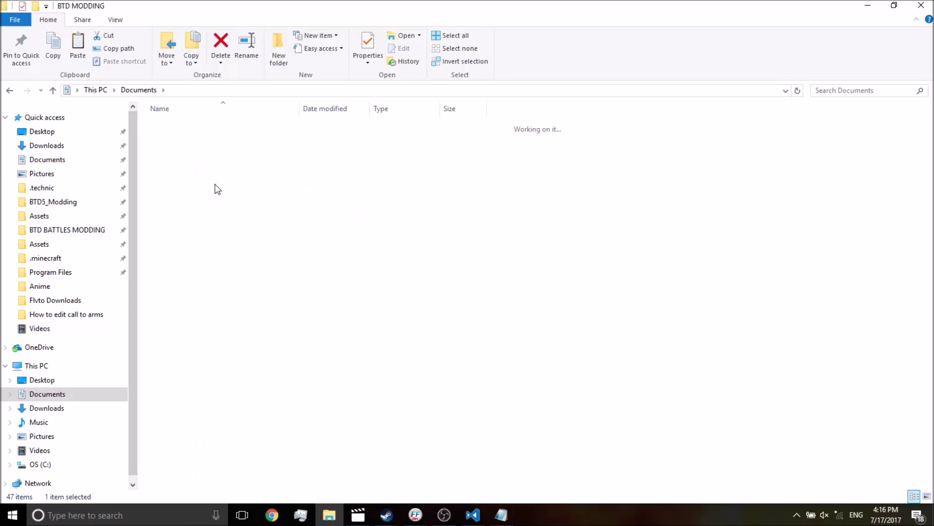
double_click(224, 204)
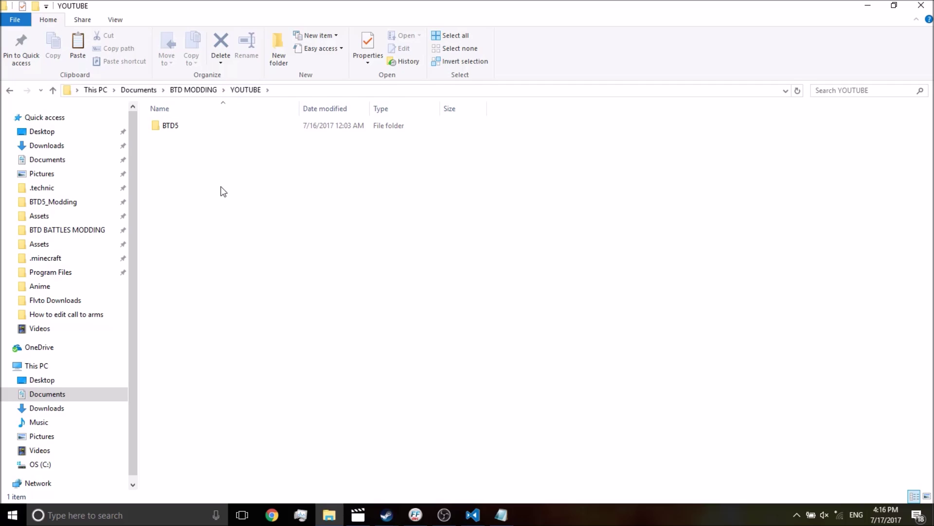
right_click(195, 168)
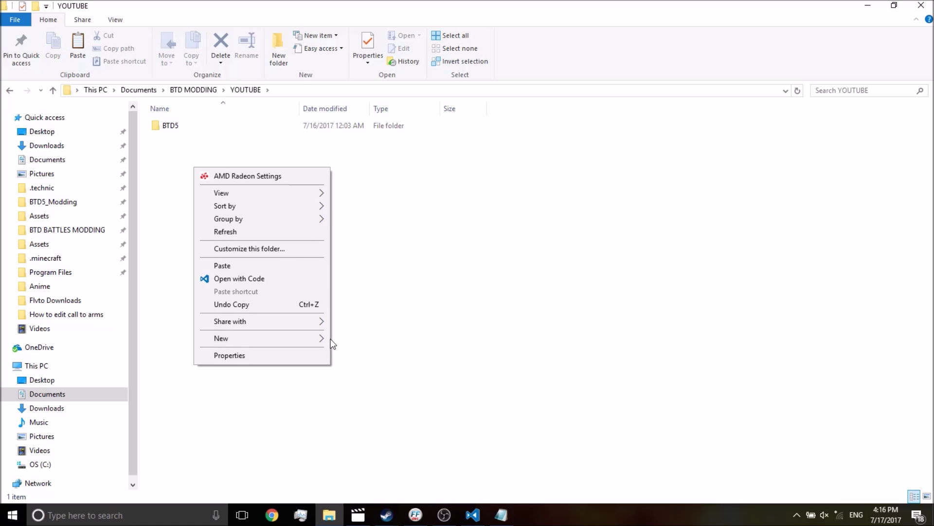
click(350, 338)
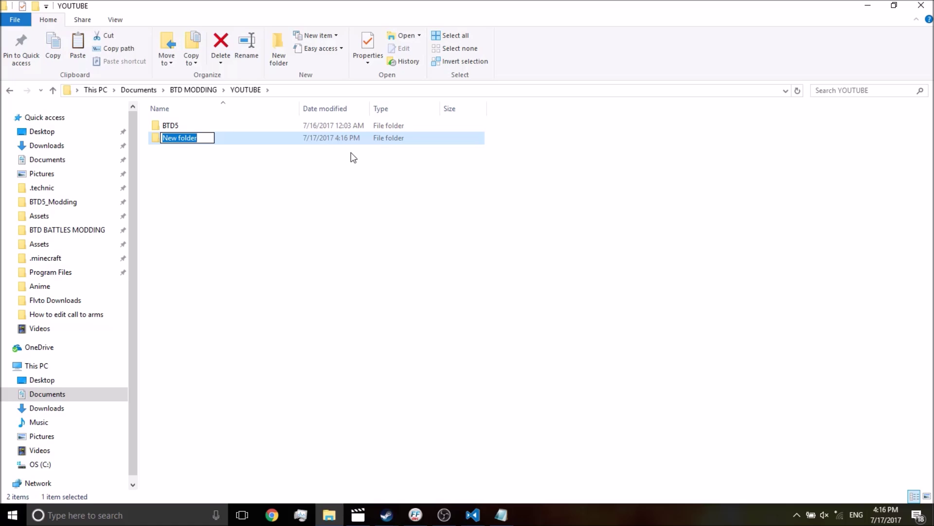
text(BTDB)
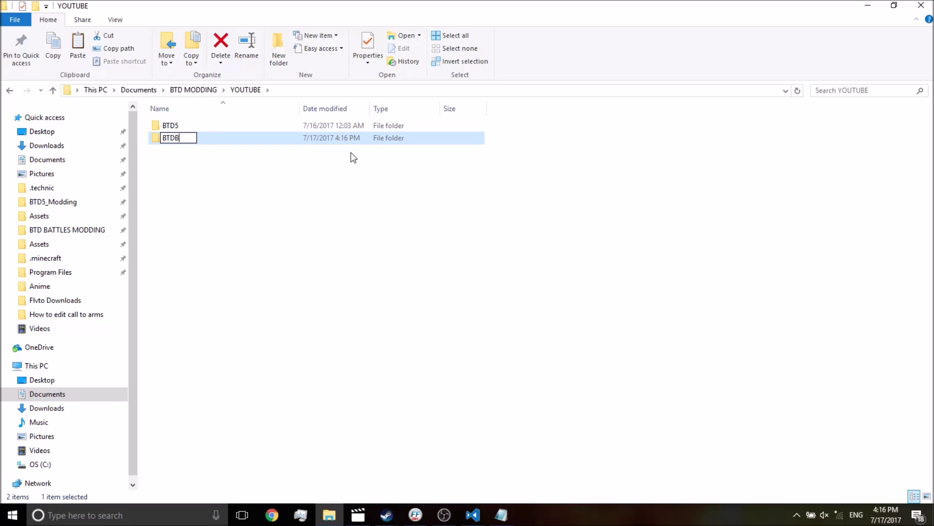
key(Return)
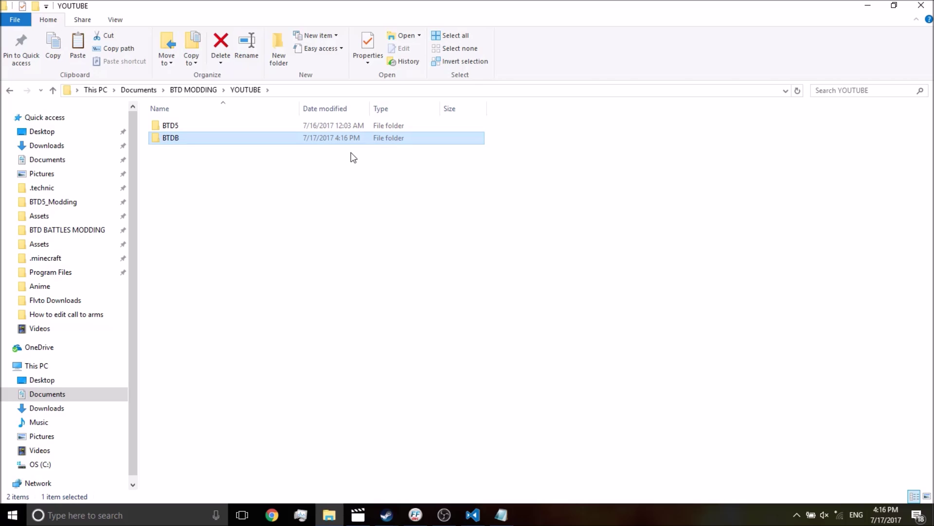
Open BTDB and paste the Assets shortcut into it.
key(Return)
right_click(262, 193)
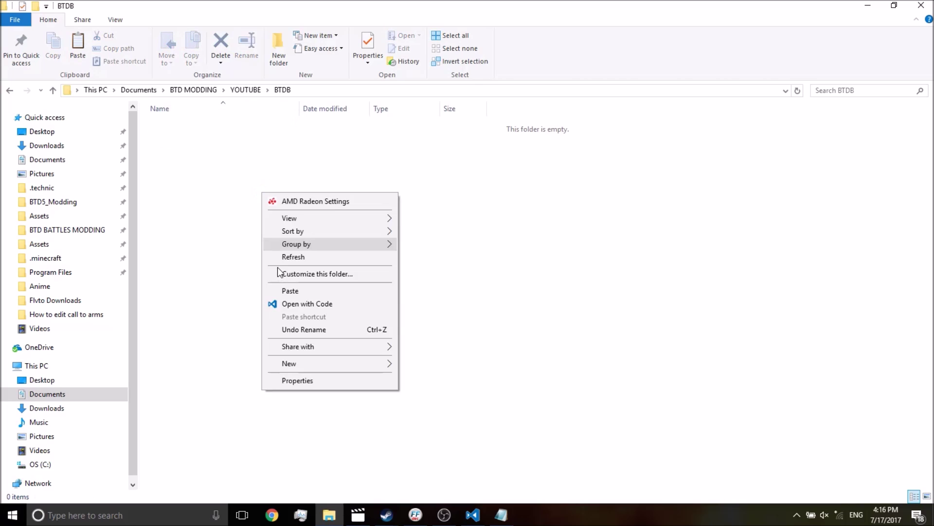
click(301, 291)
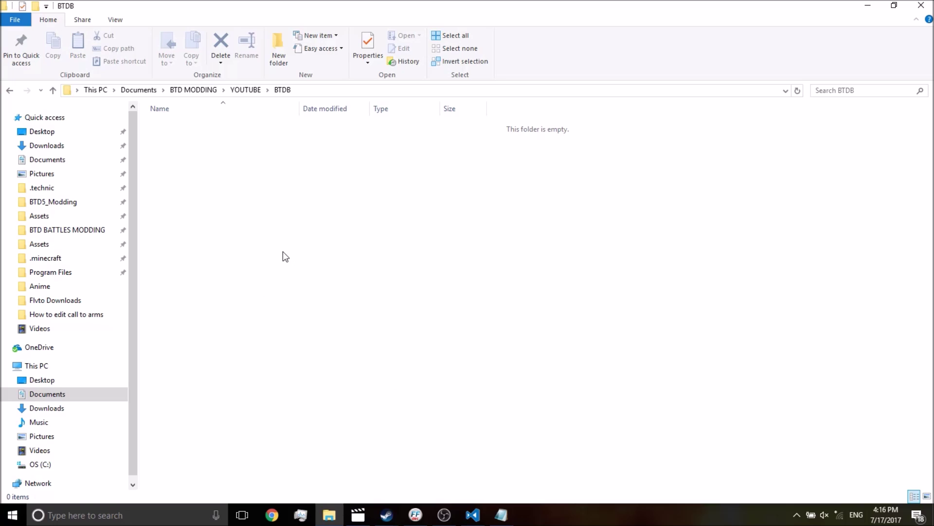
click(173, 130)
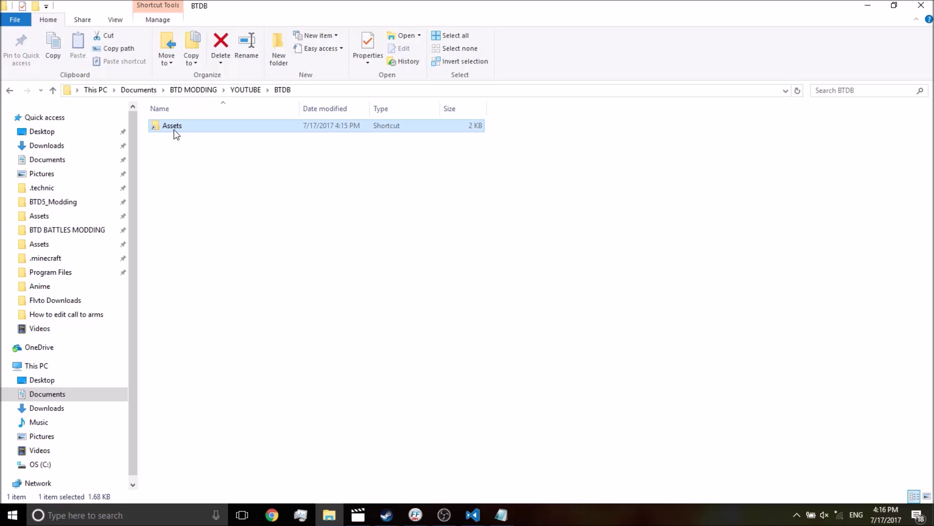
Rename the Assets shortcut to SHORTCUT.
key(F2)
text(SHORTCUT)
key(Return)
Copy data.jet from the game's Assets folder via the shortcut and paste it into BTDB.
double_click(249, 125)
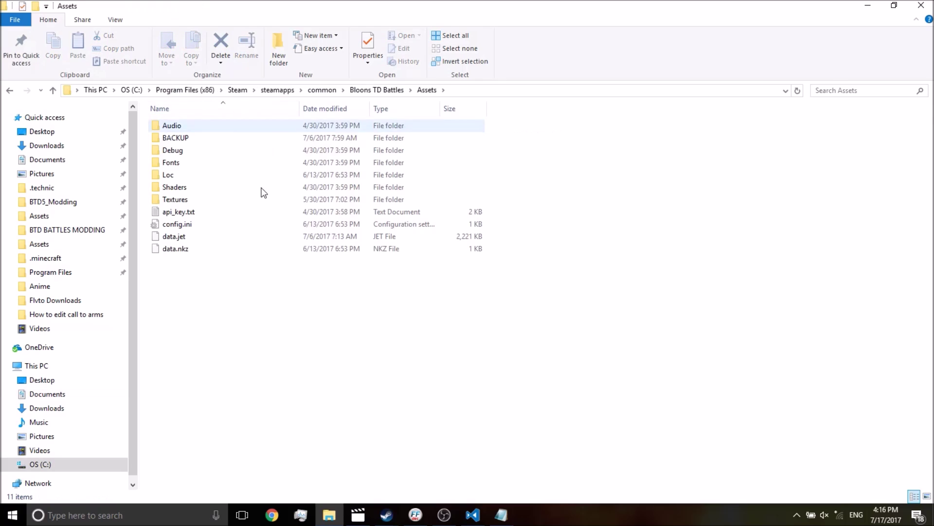
click(211, 236)
right_click(211, 236)
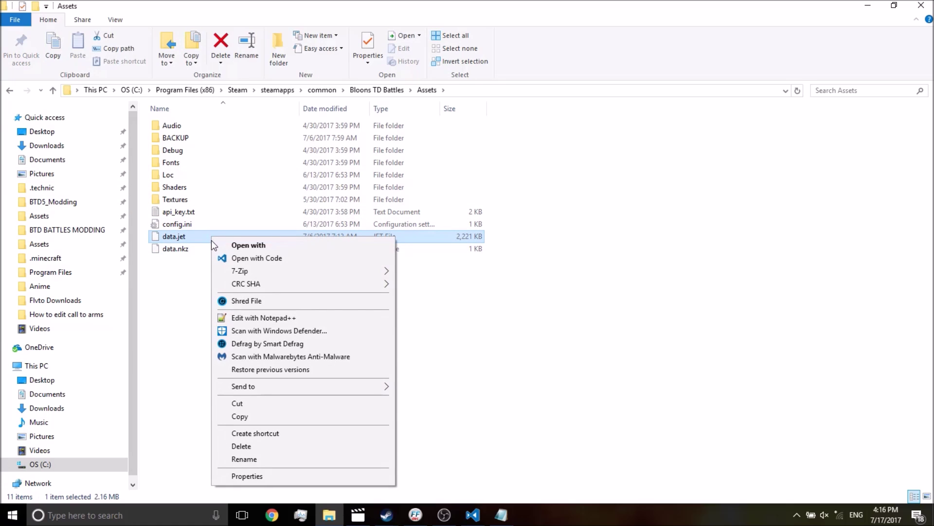
click(283, 419)
click(144, 119)
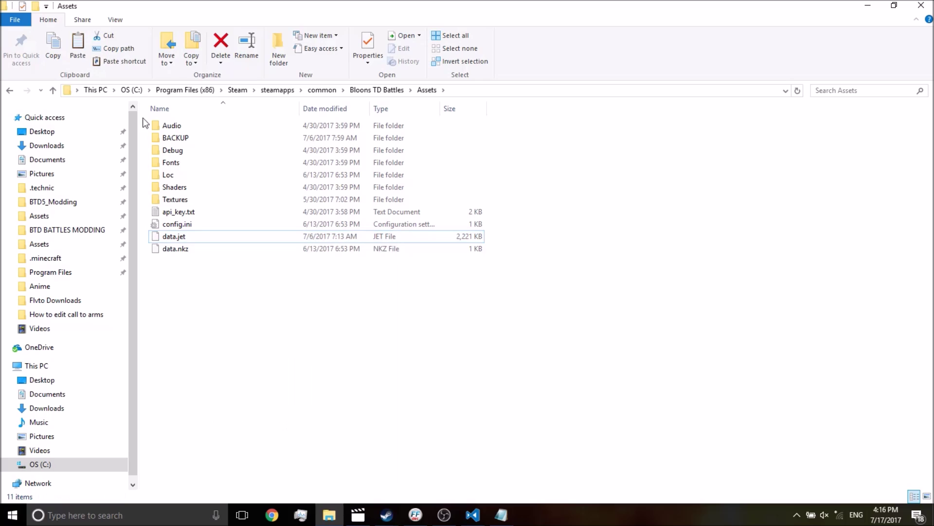
click(9, 91)
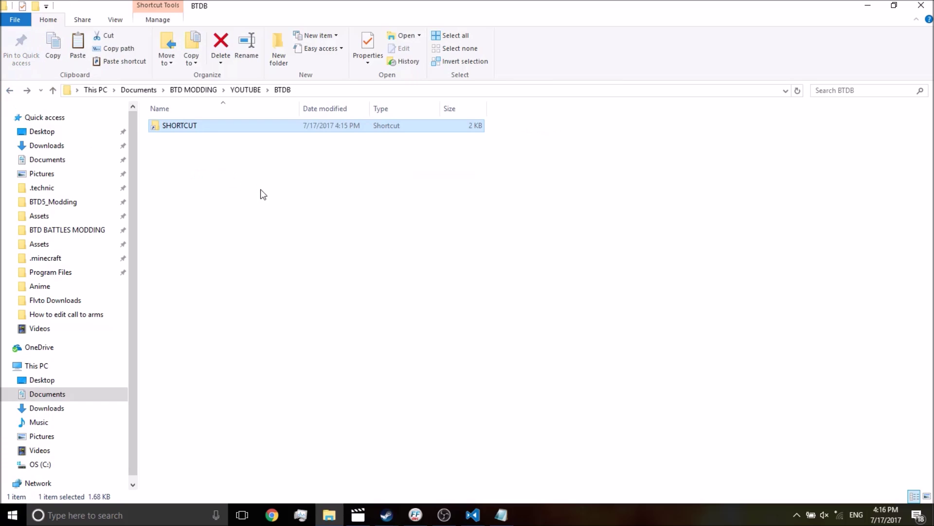
right_click(245, 173)
click(280, 268)
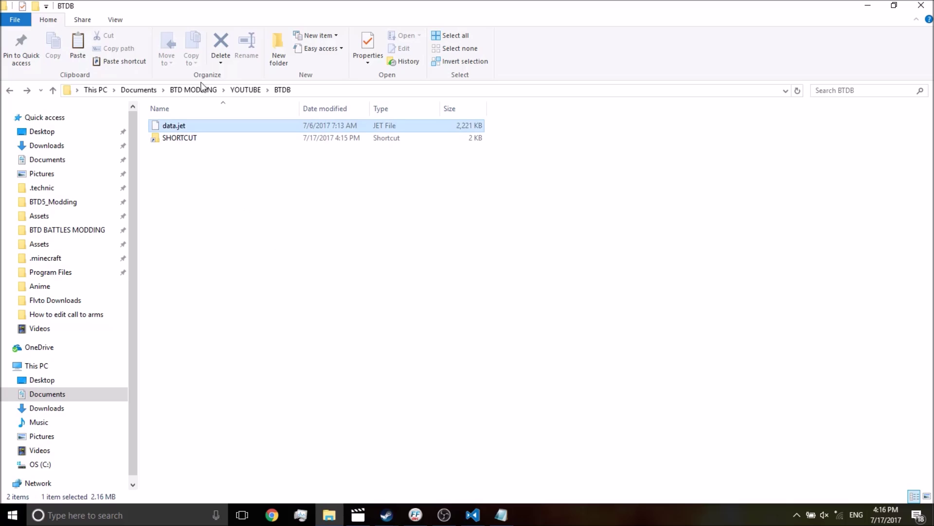
Extract data.jet here with 7-Zip, entering the archive password copied from the Notepad note.
right_click(197, 123)
mouse_move(223, 156)
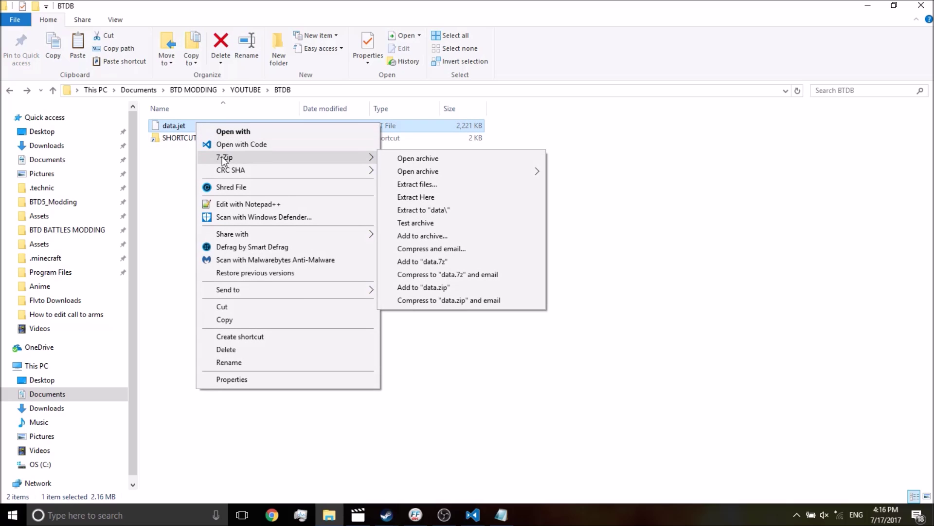
click(422, 196)
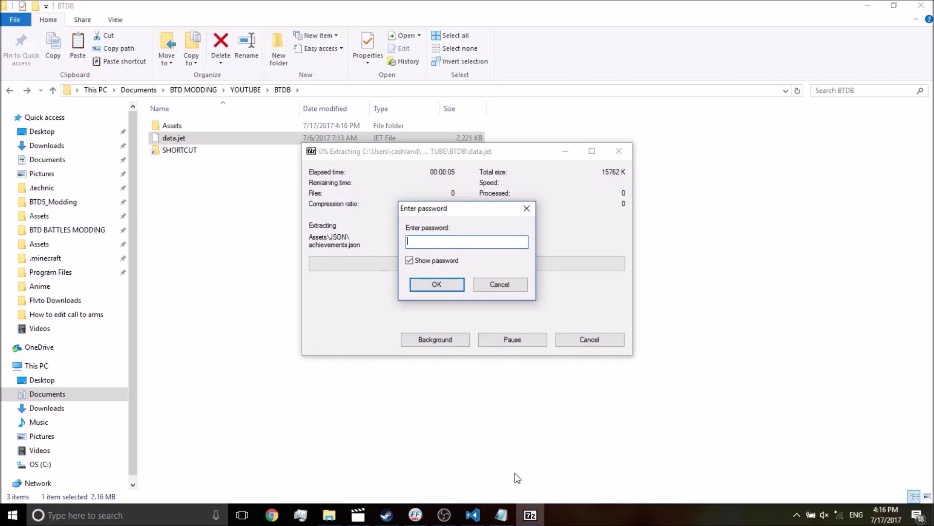
click(501, 514)
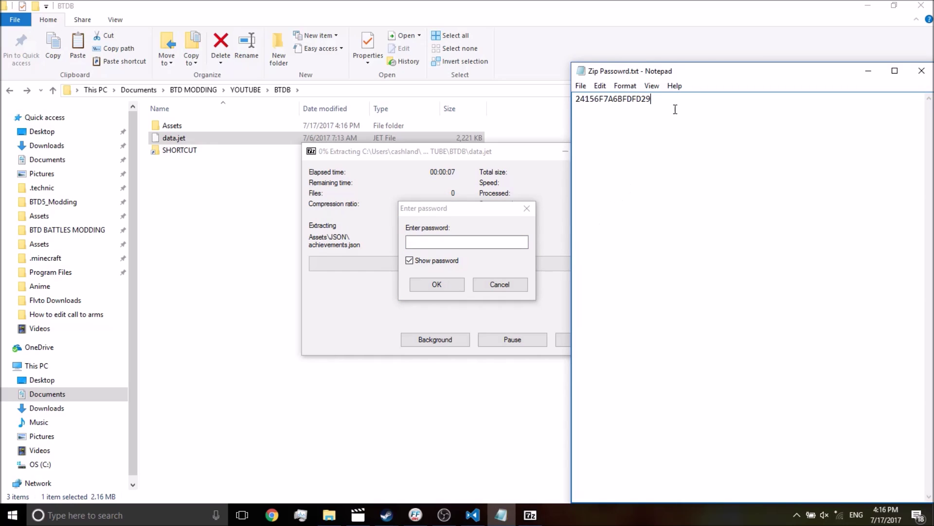
drag(675, 109, 530, 95)
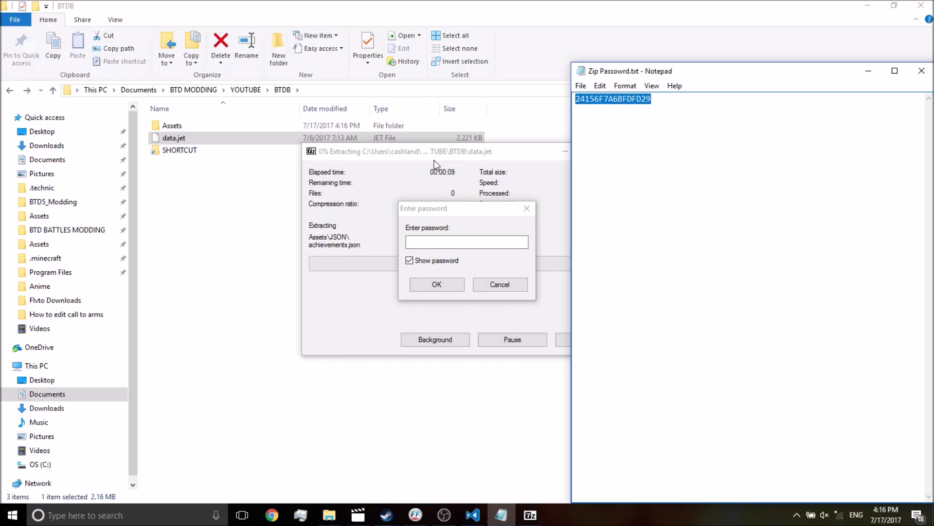
click(438, 232)
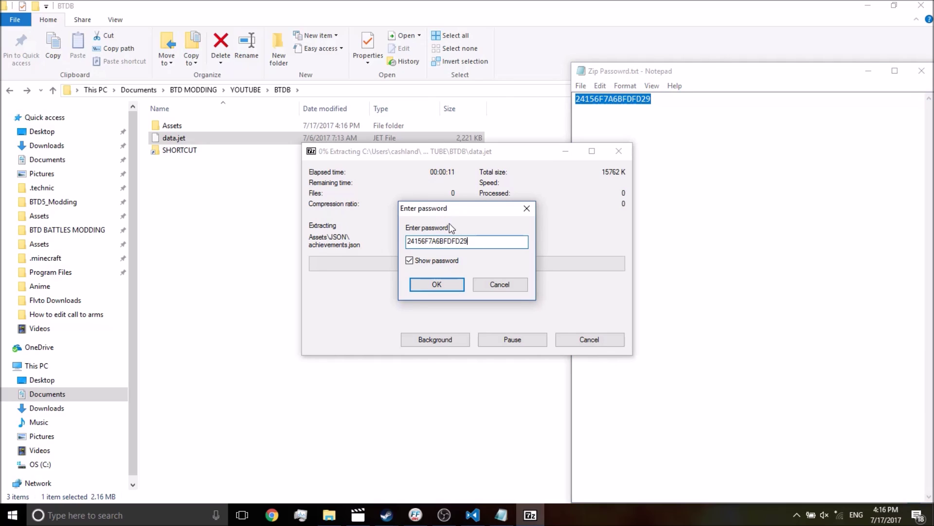
click(437, 283)
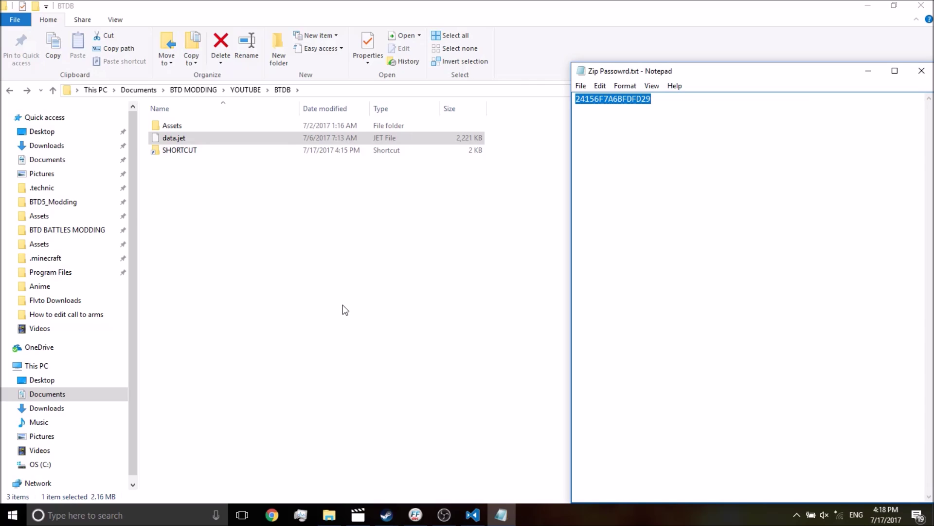
Open BTDB > Assets > JSON in File Explorer.
click(343, 305)
double_click(223, 128)
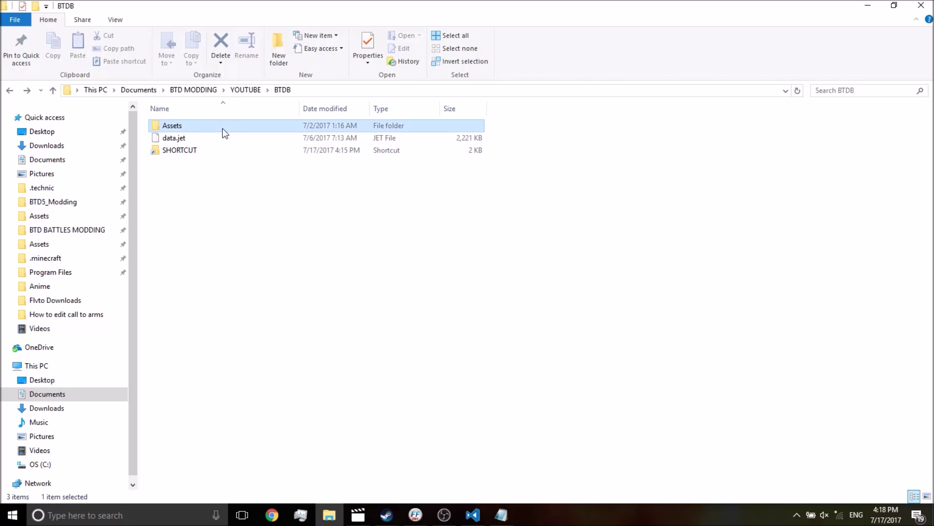
double_click(222, 128)
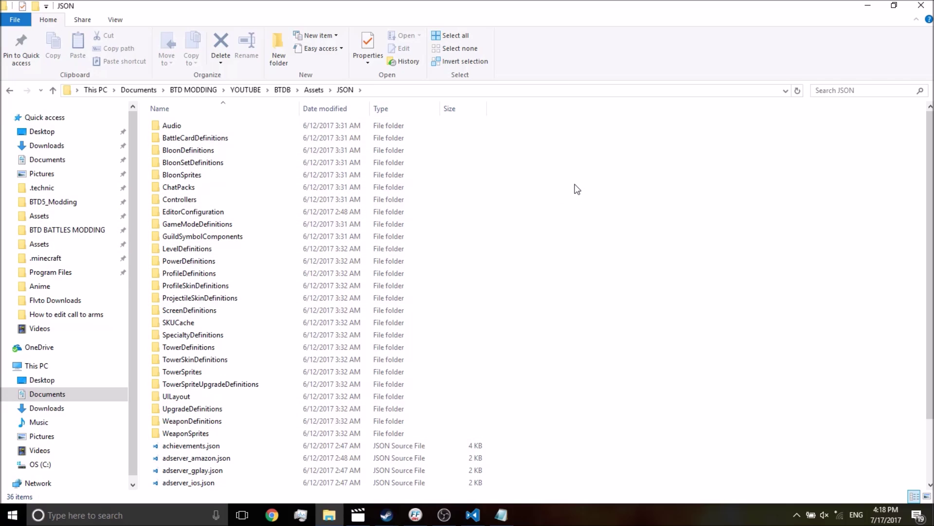
Open BattleCardDefinitions > 2.json in VS Code and review its NameOld and DartMonkey settings.
double_click(224, 139)
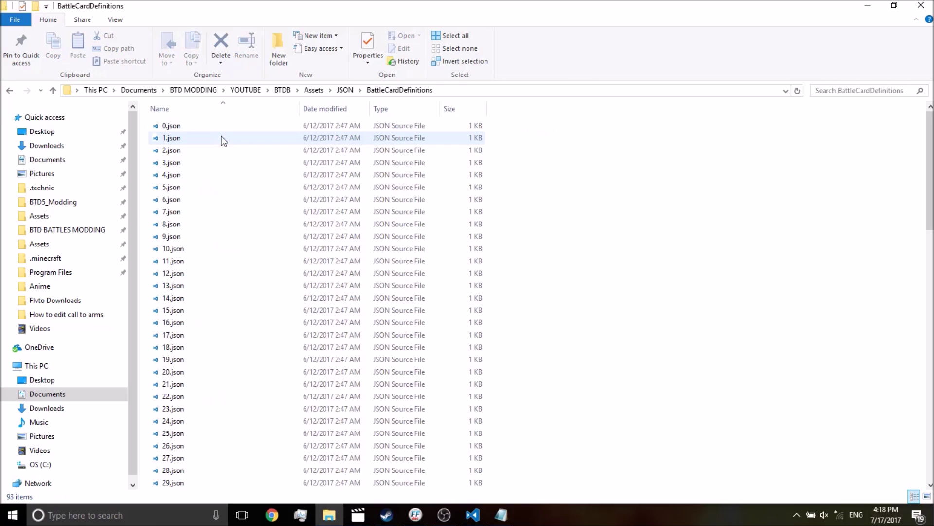
double_click(219, 146)
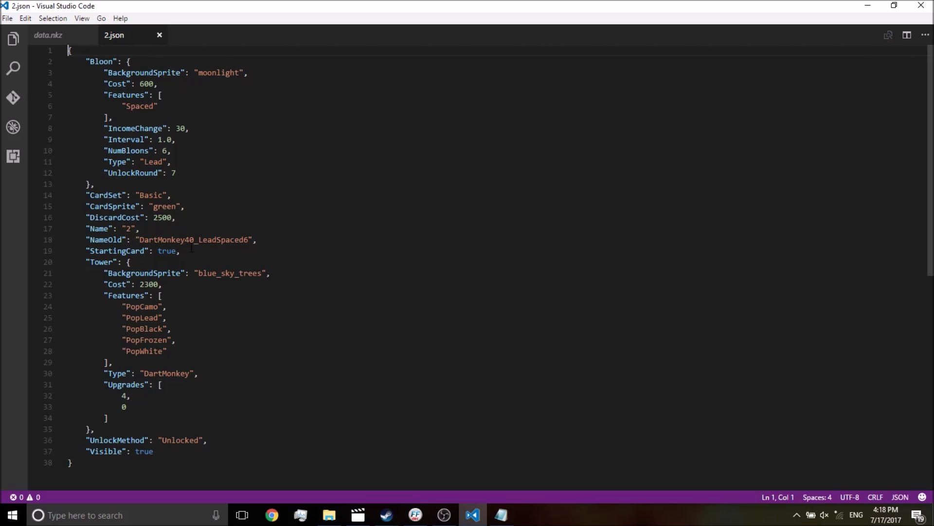
drag(153, 239, 249, 239)
click(313, 231)
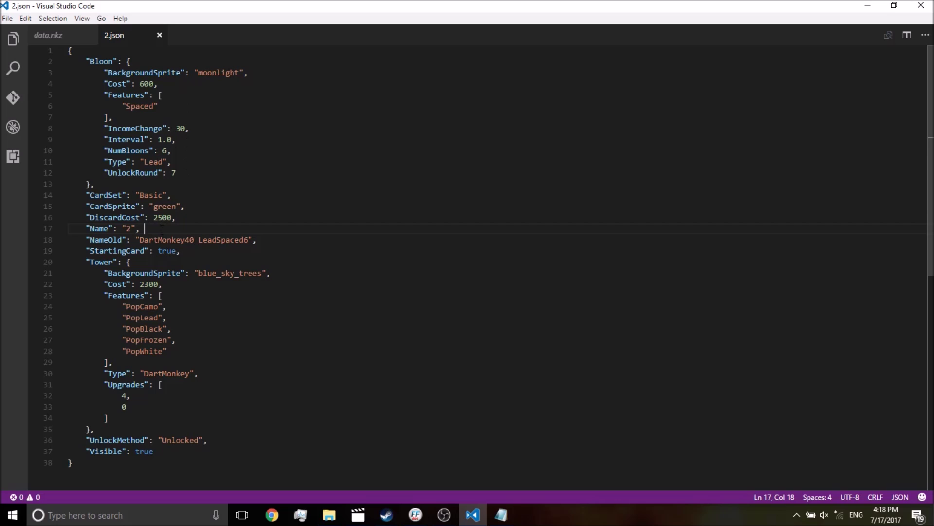
scroll(209, 197, down, 3)
scroll(213, 193, up, 3)
Open BloonSetDefinitions > CeramicGroup1.bloonset with Visual Studio Code.
mouse_move(329, 515)
click(335, 456)
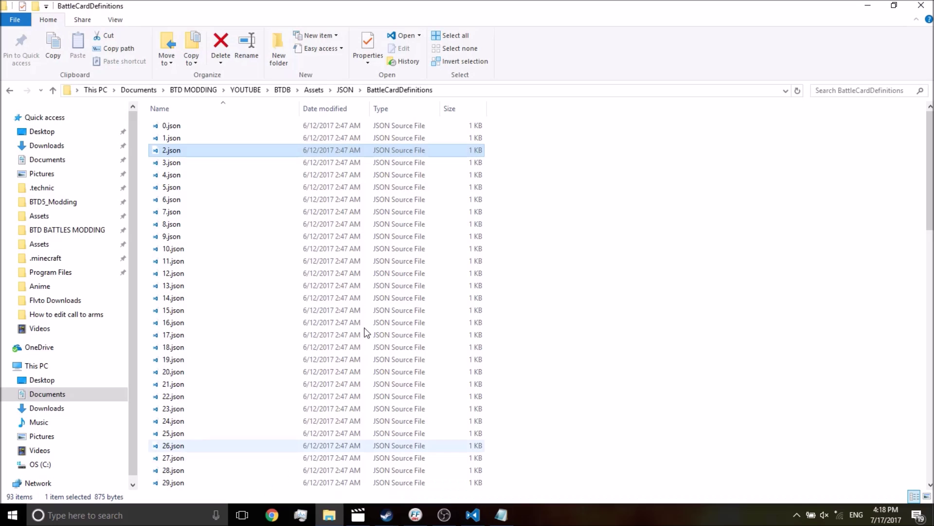
click(342, 90)
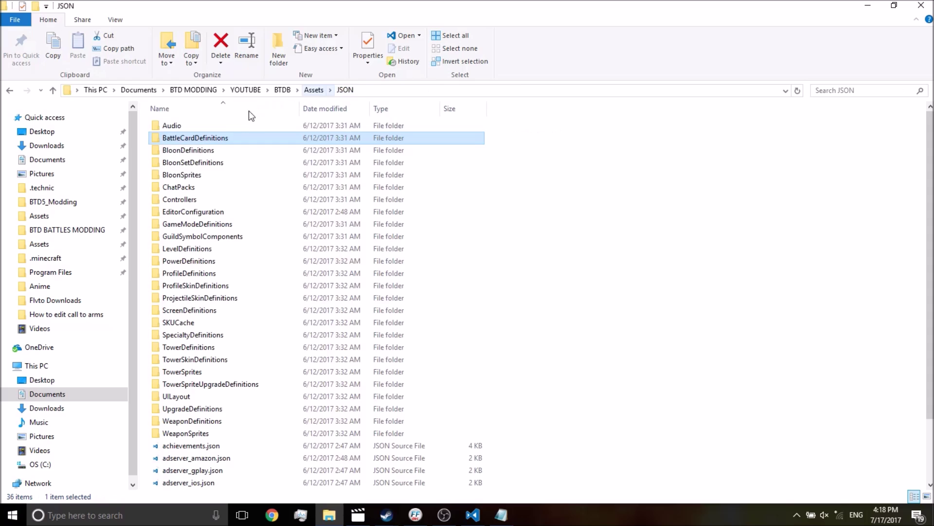
double_click(217, 165)
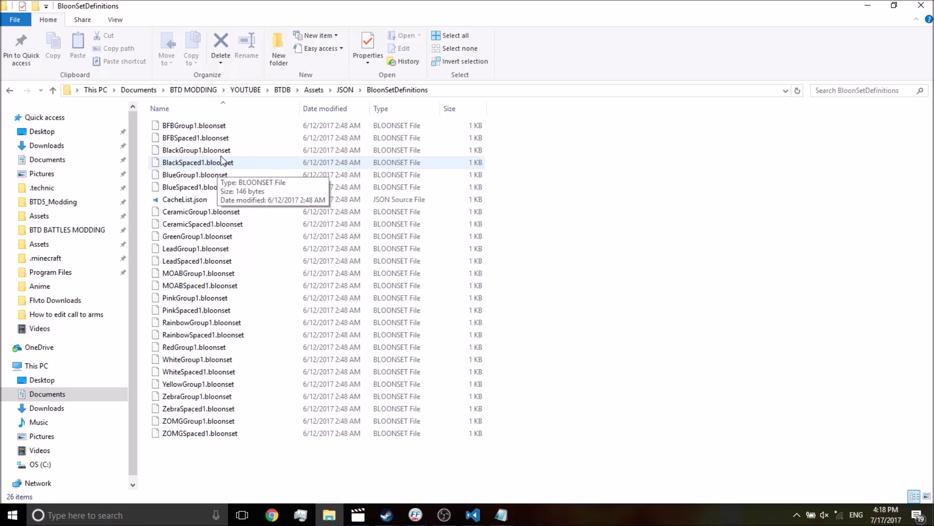
click(184, 212)
right_click(184, 211)
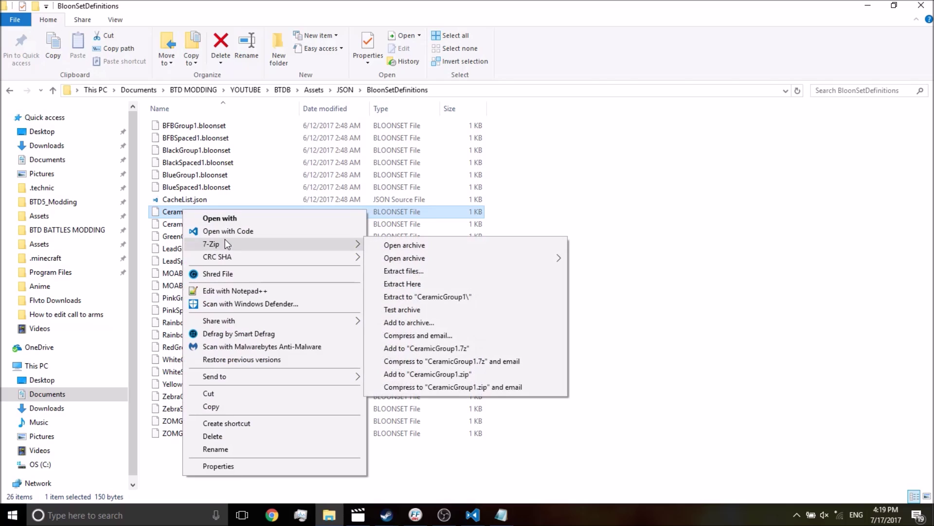
click(226, 231)
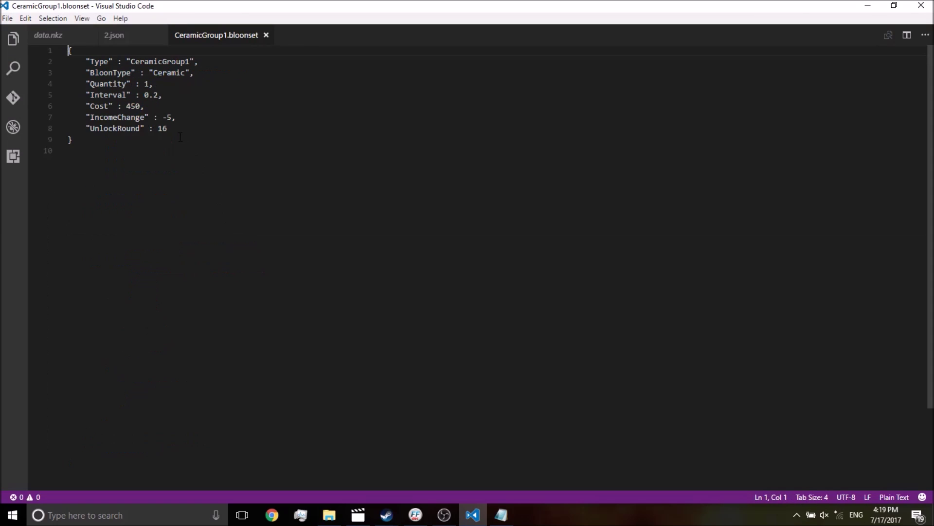
Highlight Interval 0.2, Quantity 1 and UnlockRound 16 in CeramicGroup1.bloonset.
drag(121, 106, 164, 93)
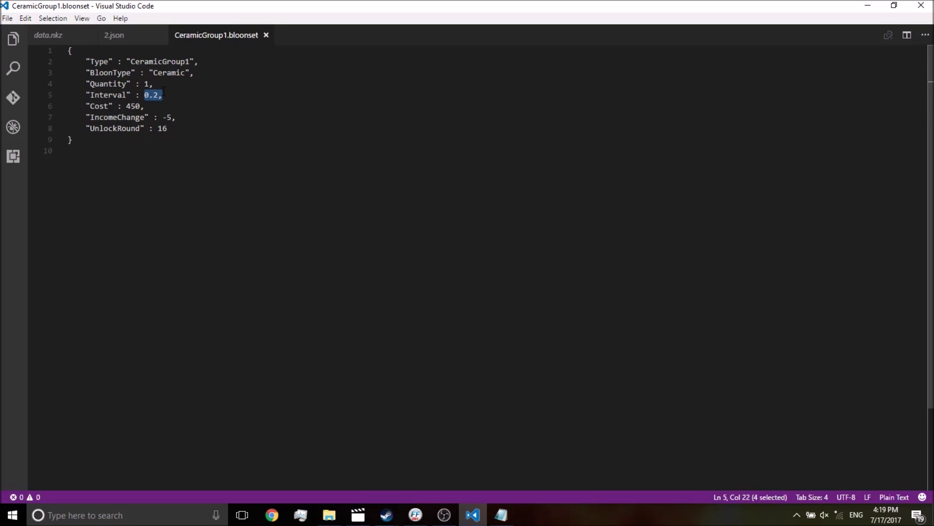
drag(131, 84, 155, 83)
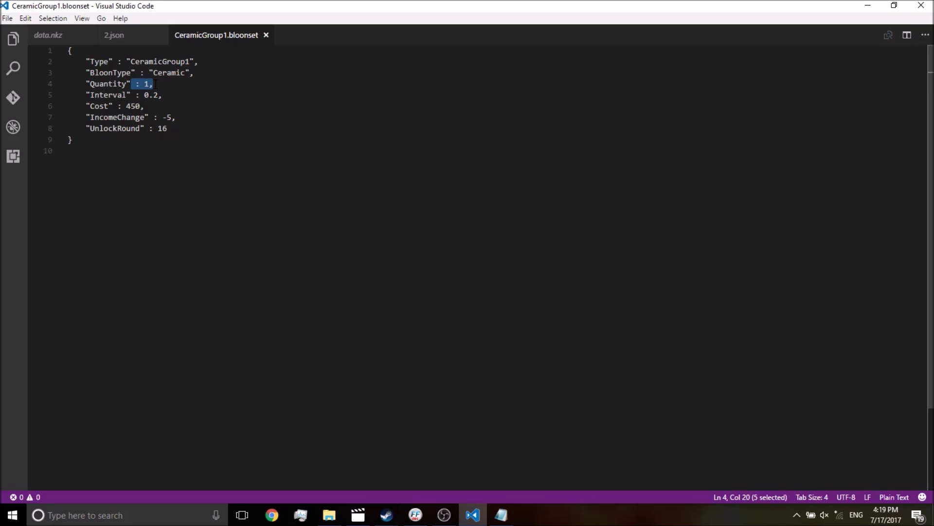
drag(89, 128, 181, 126)
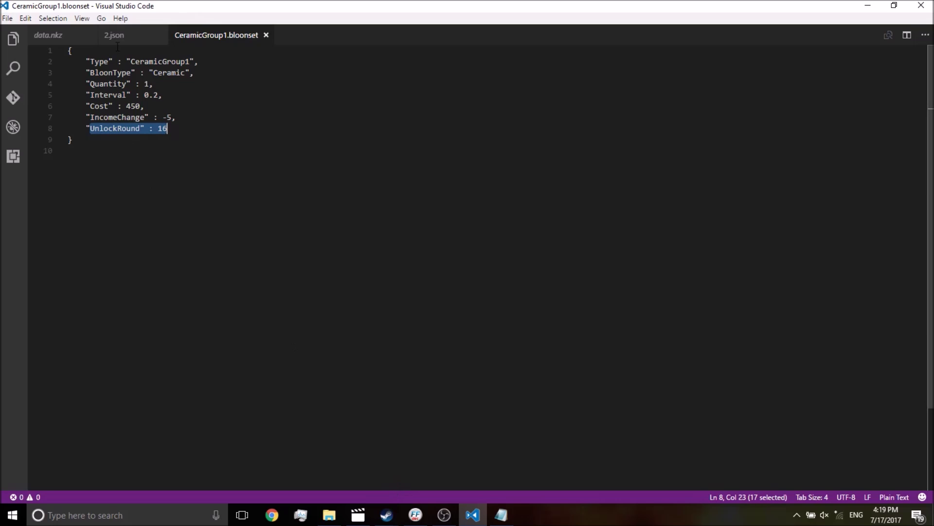
drag(144, 83, 172, 84)
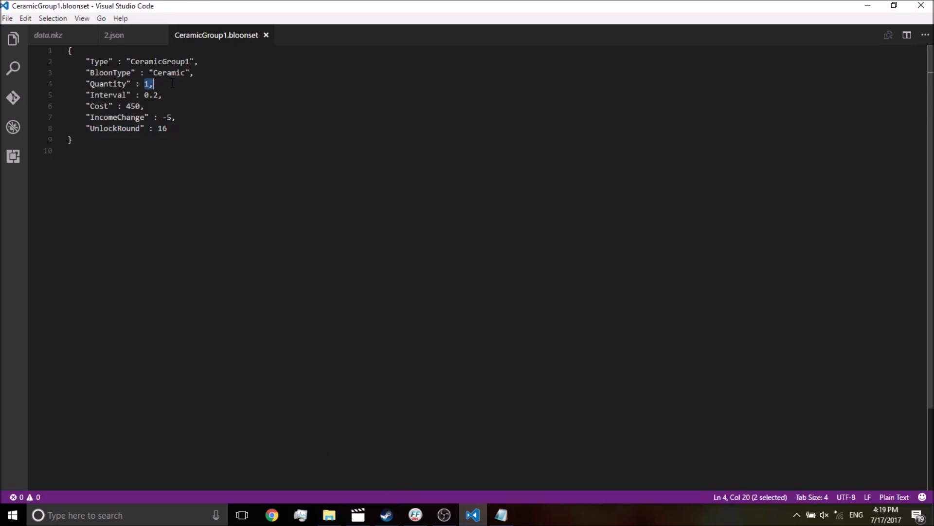
click(267, 194)
click(337, 506)
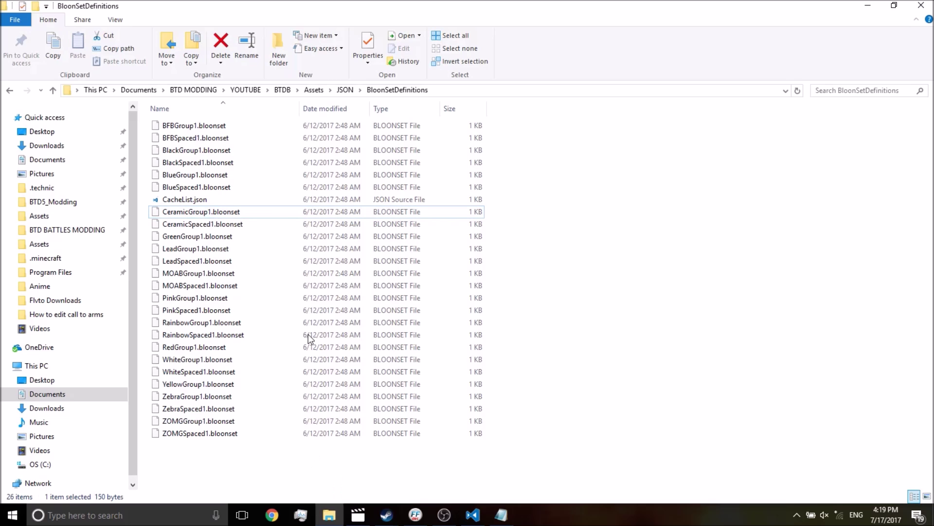
Browse from the JSON folder into GameModeDefinitions > Difficulty.
click(345, 89)
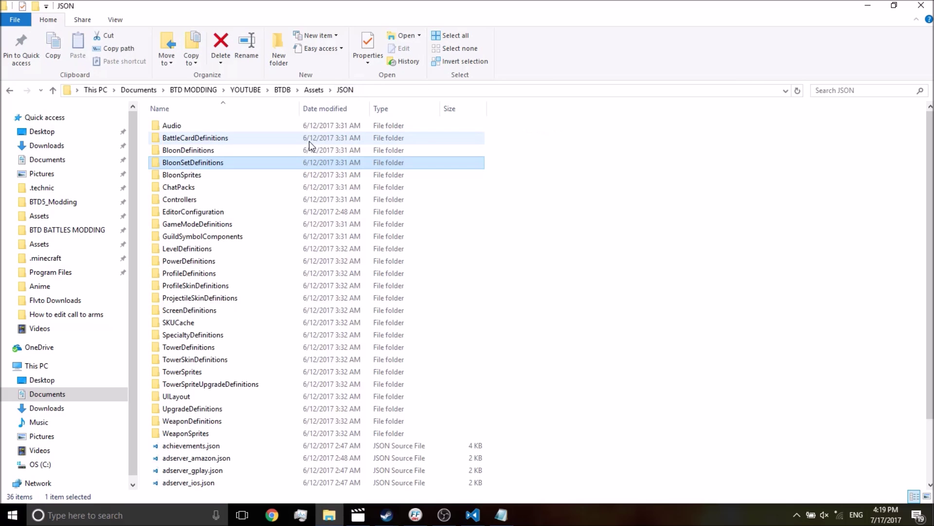
double_click(239, 187)
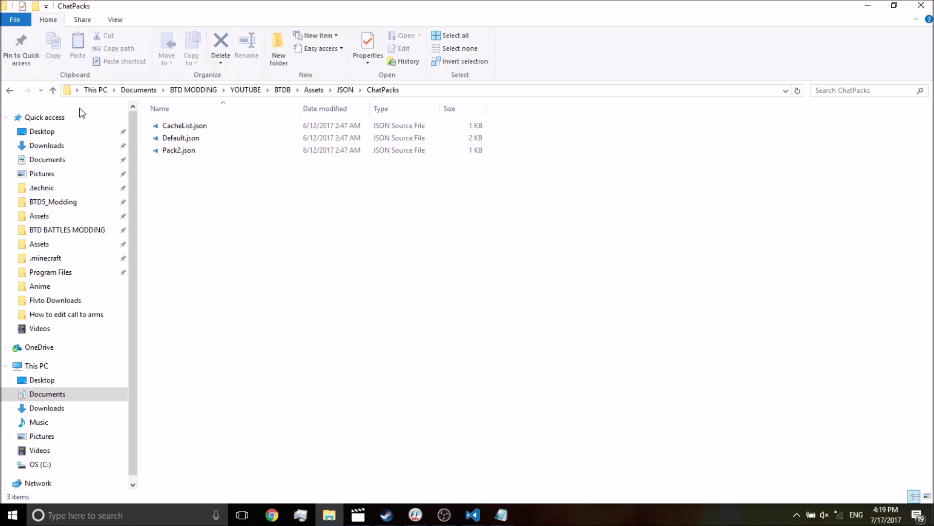
click(10, 90)
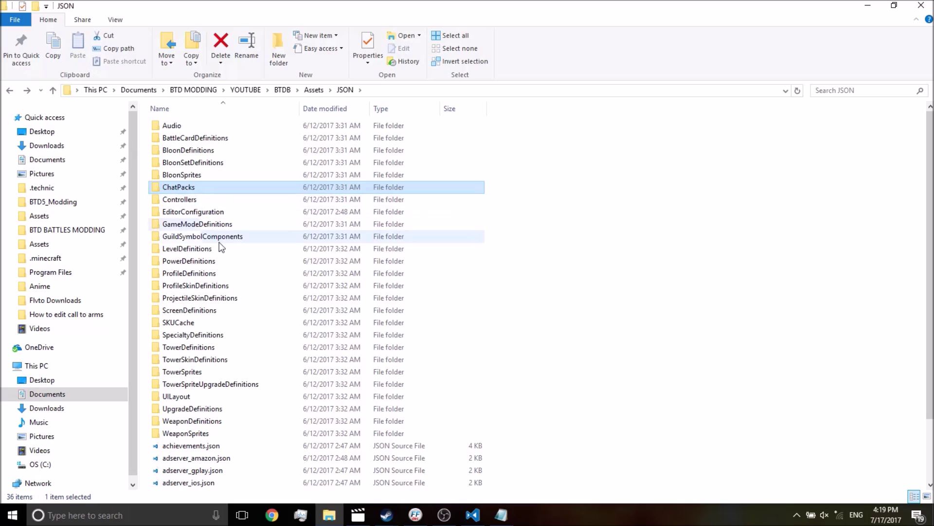
double_click(182, 224)
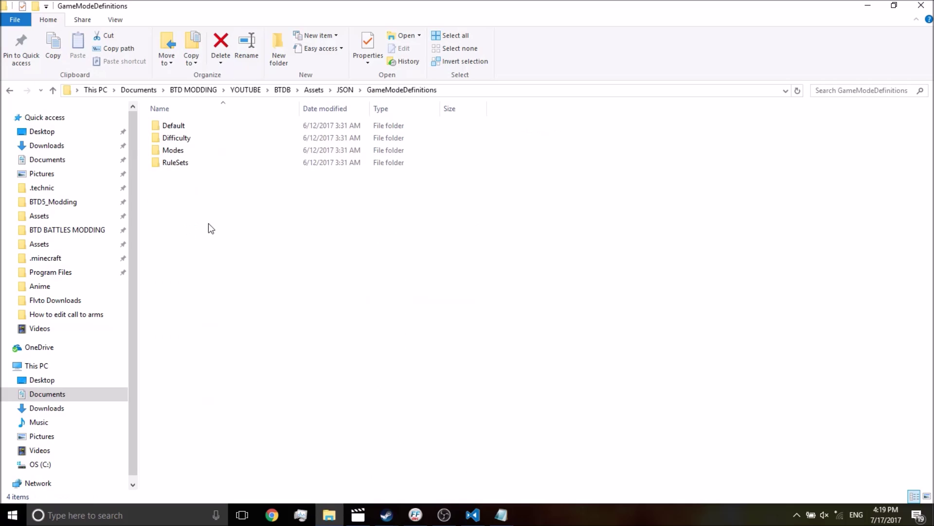
double_click(203, 138)
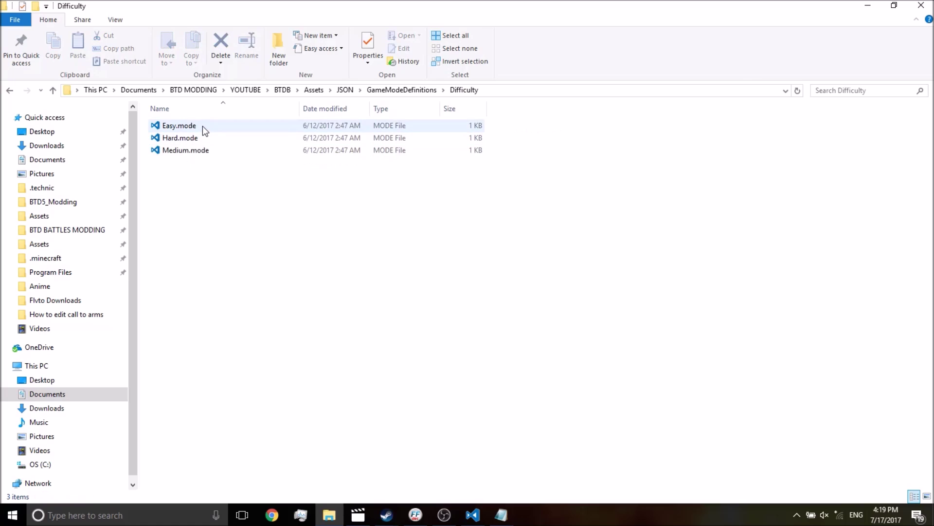
Open Easy.mode in VS Code and review its Health 200 and TargetRound 50.
double_click(245, 130)
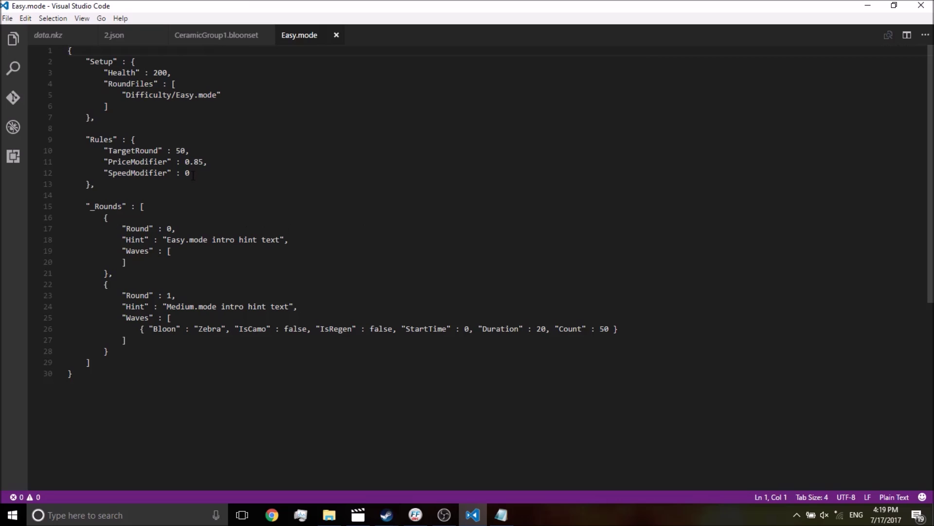
key(ctrl+a)
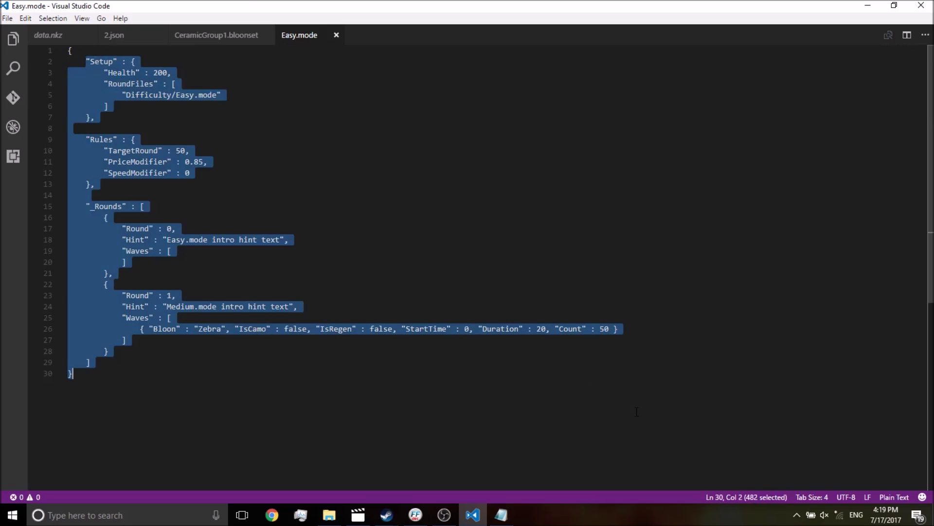
key(Right)
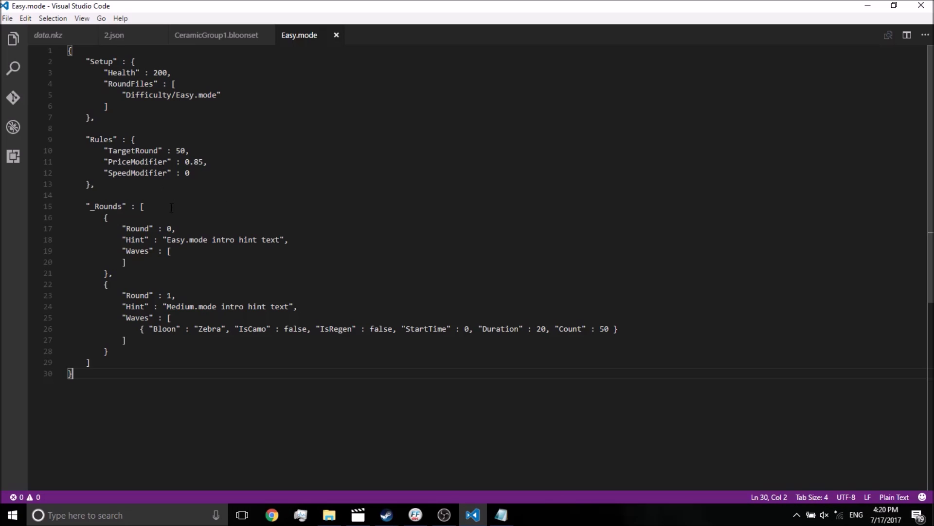
click(330, 514)
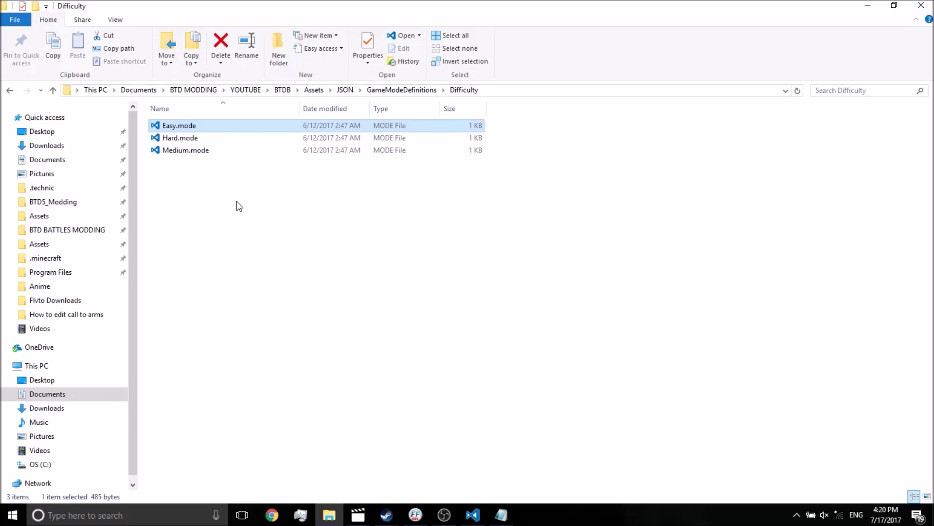
Open Modes > UnlockAllUpgrades.mode to view UnlockAllRanksTo 4, then close it and return to GameModeDefinitions.
click(389, 89)
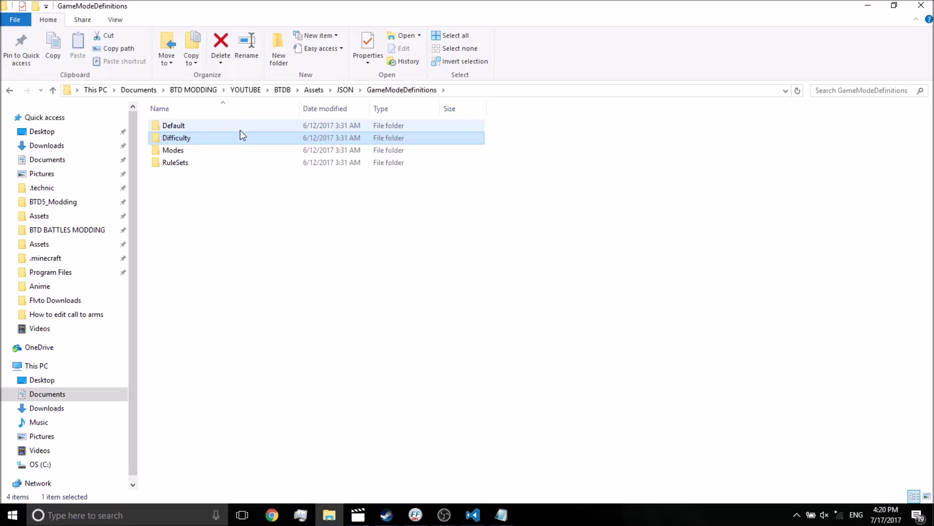
double_click(227, 150)
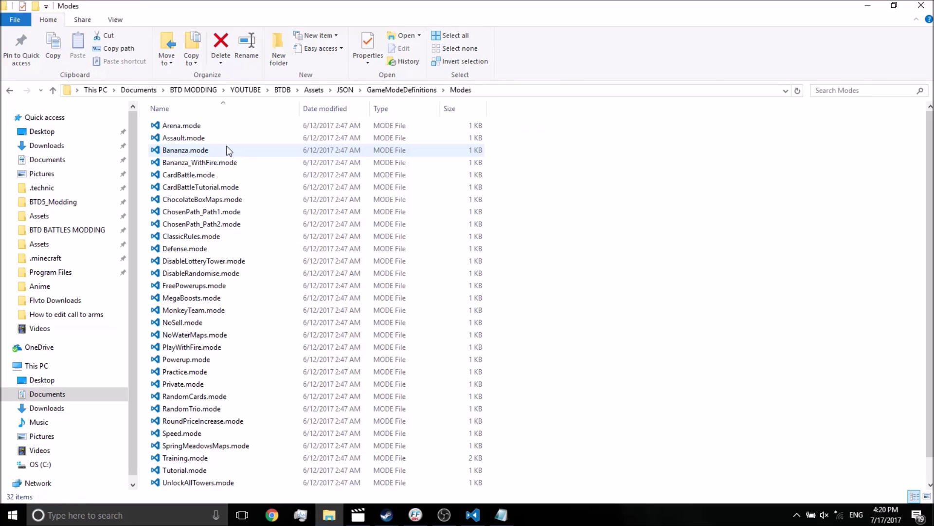
scroll(233, 197, down, 1)
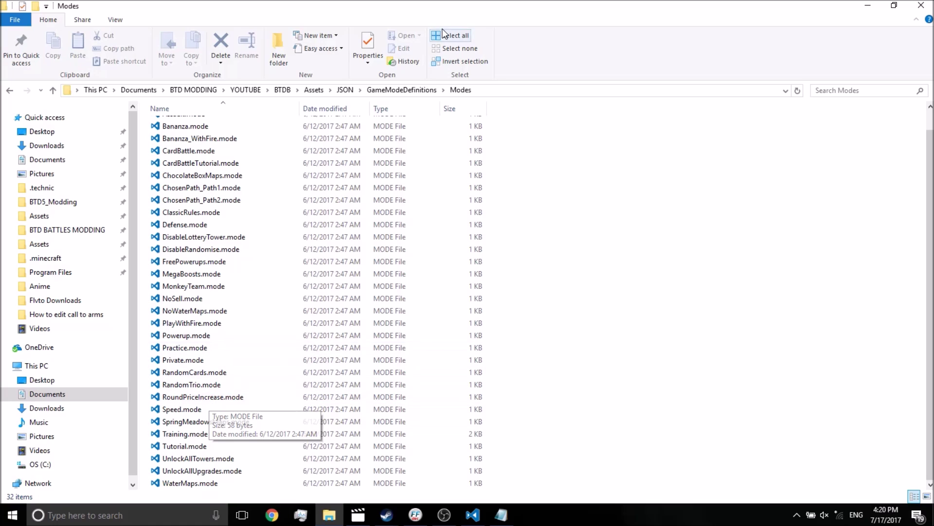
double_click(252, 471)
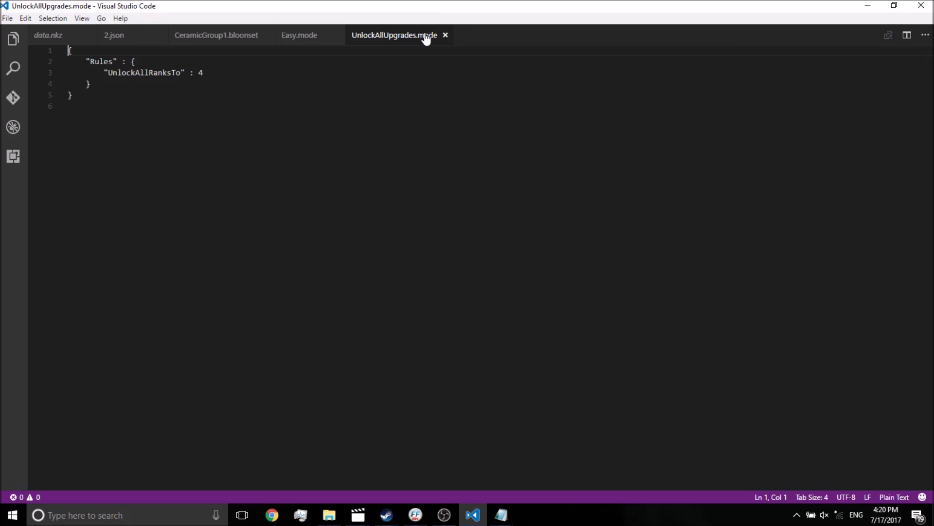
click(445, 35)
click(330, 515)
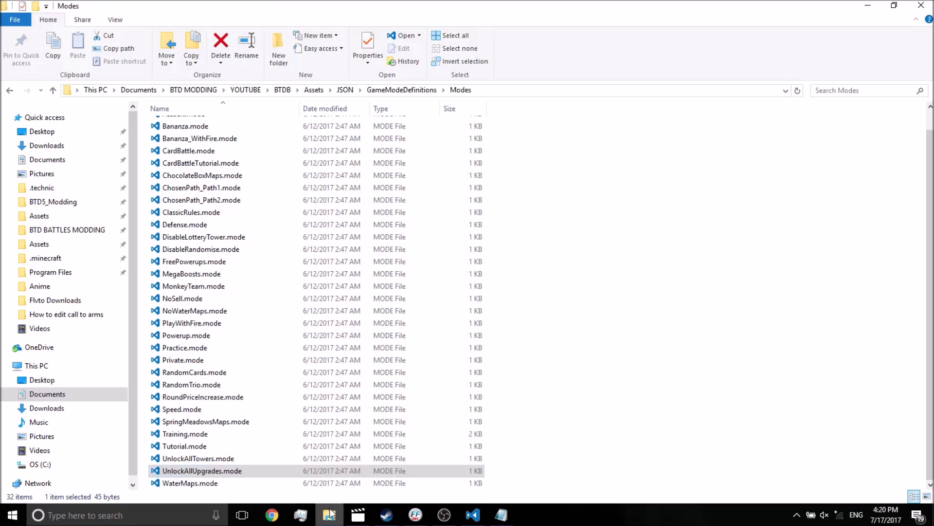
click(377, 89)
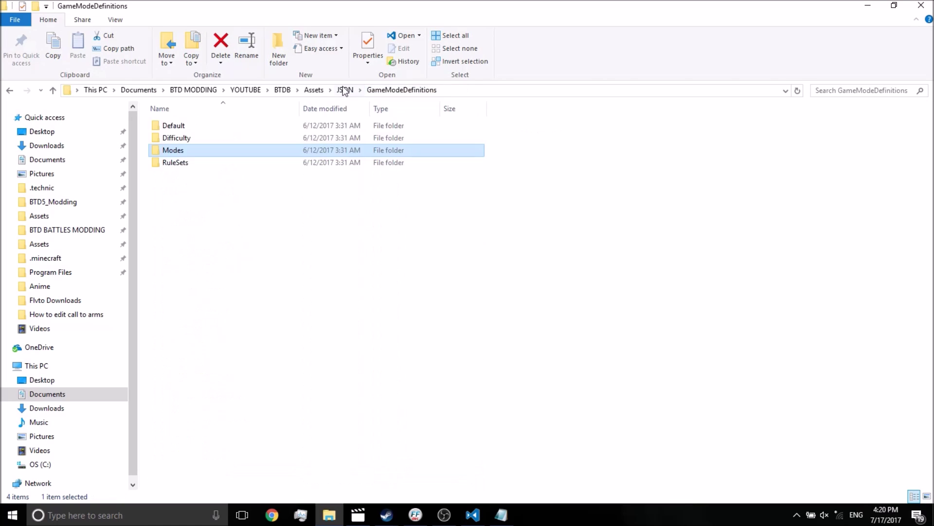
Open CobraMonkey.tower from the JSON folder's TowerDefinitions subfolder in VS Code.
click(345, 89)
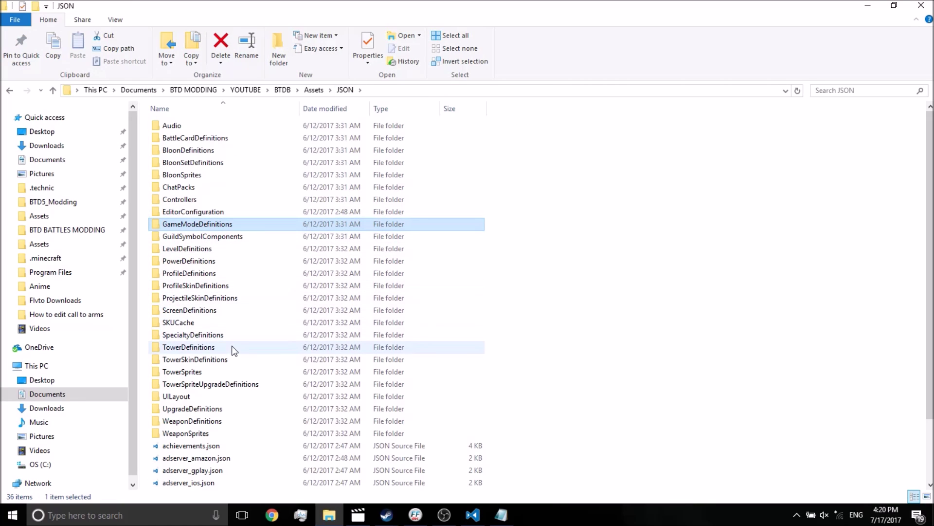
double_click(231, 345)
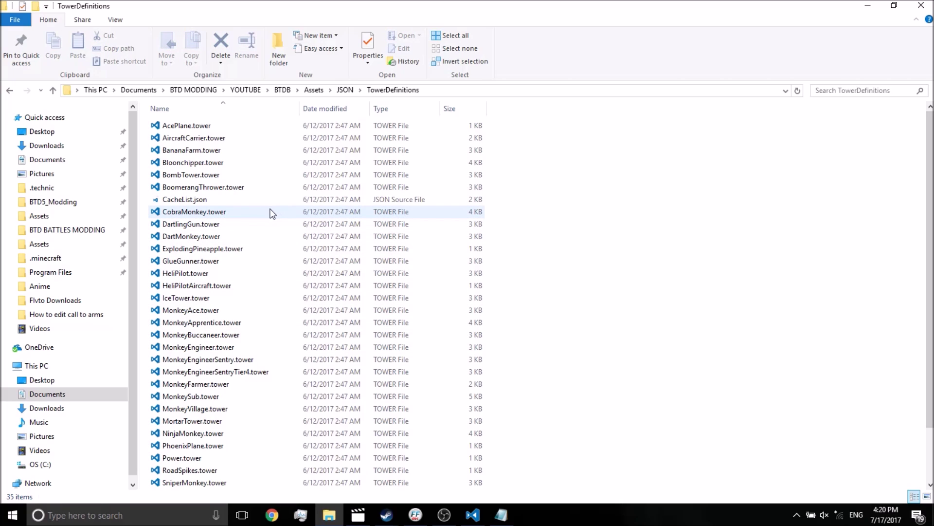
click(228, 213)
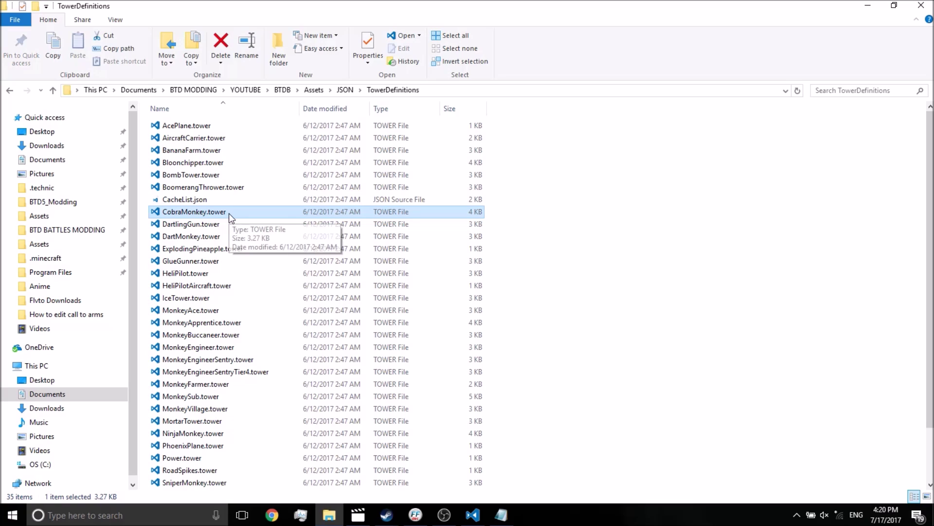
double_click(229, 213)
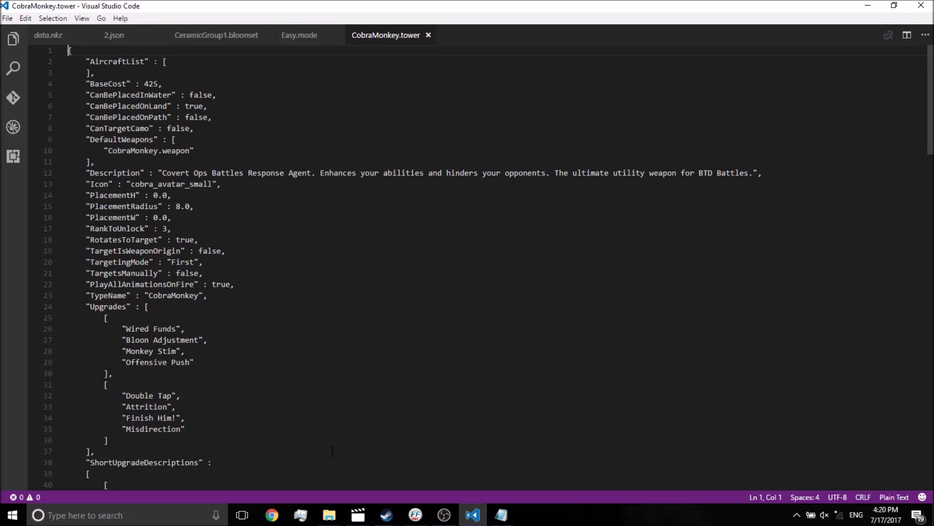
Read through CobraMonkey.tower's BaseCost 425, RankToUnlock 3, upgrades and upgrade descriptions.
scroll(186, 214, down, 13)
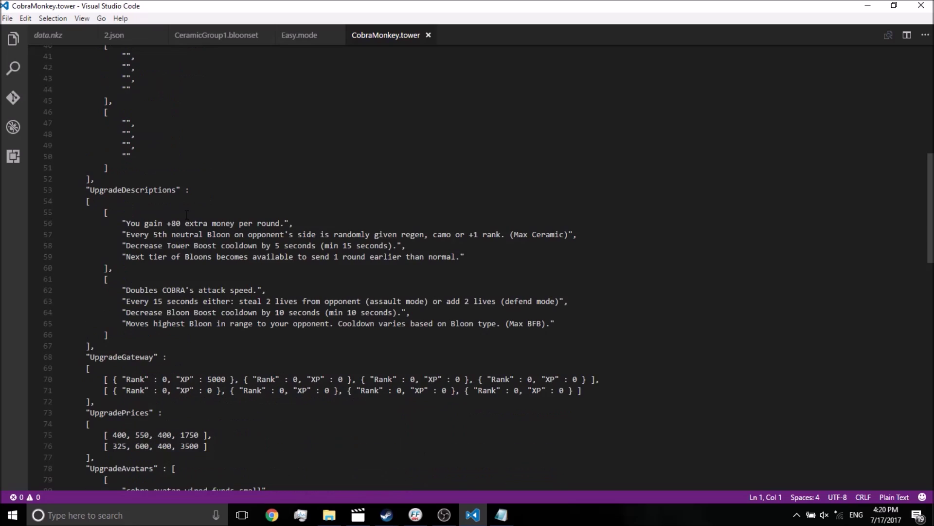
scroll(186, 214, down, 16)
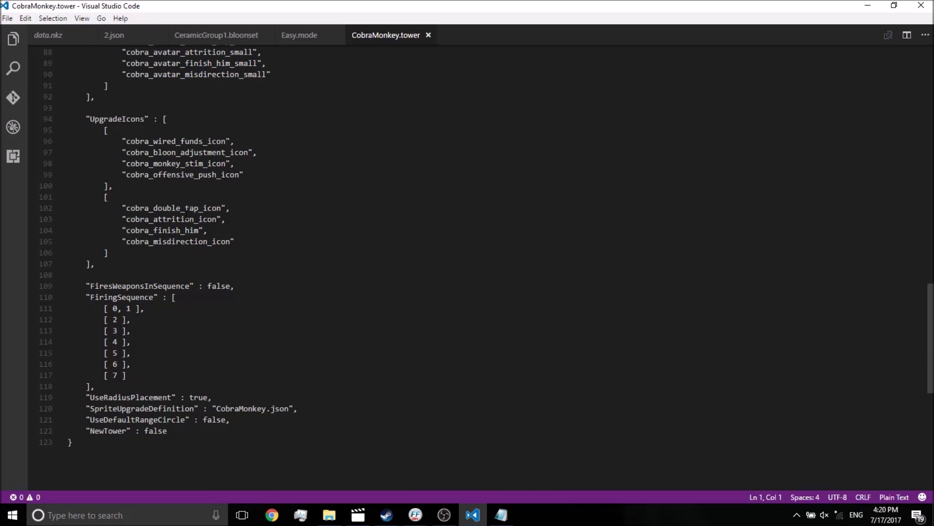
scroll(186, 214, up, 18)
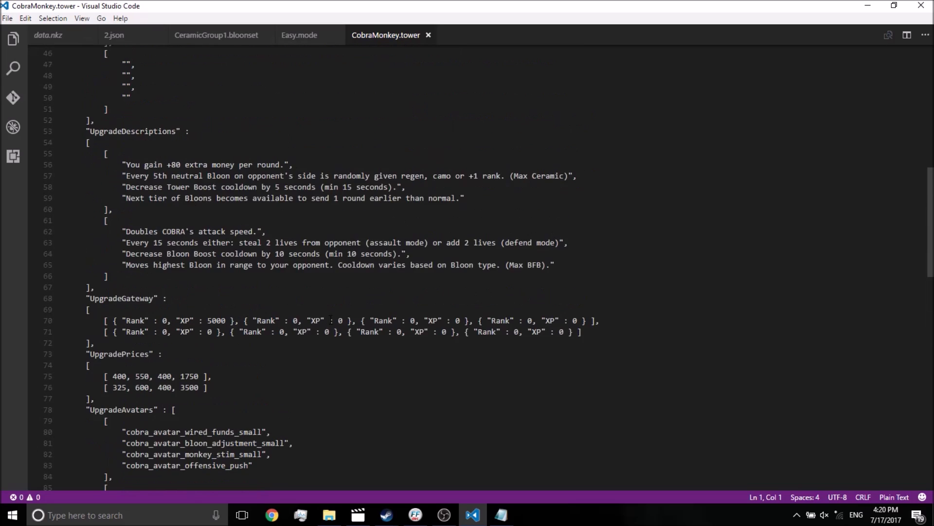
click(330, 515)
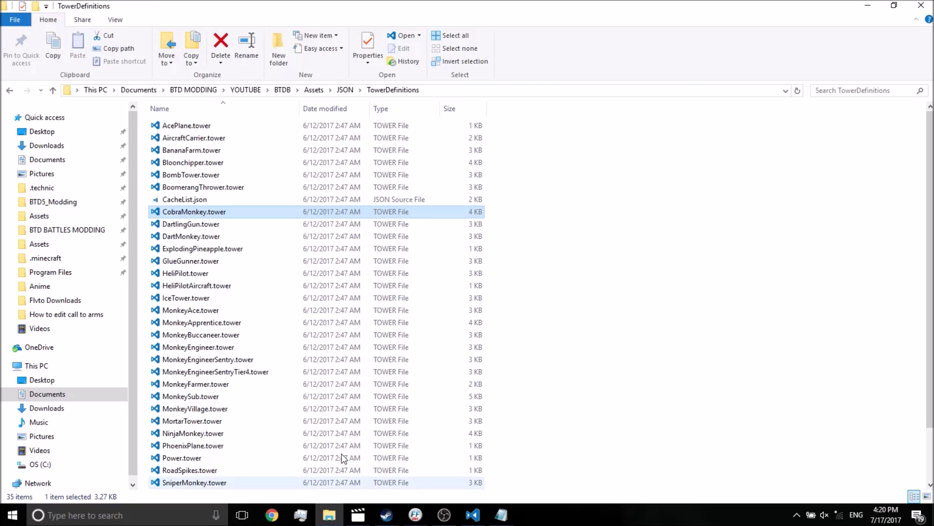
Return File Explorer to the JSON folder's 36 items and clear the selection.
click(346, 90)
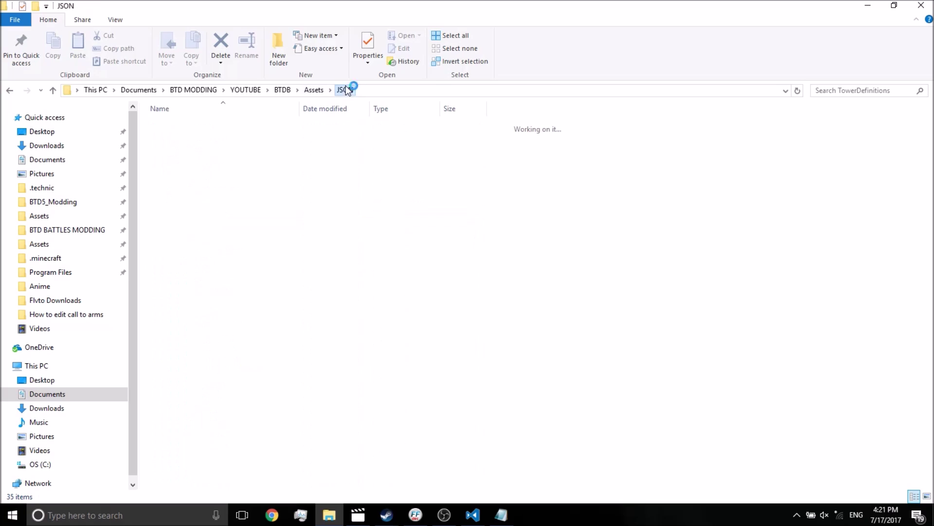
scroll(240, 377, down, 2)
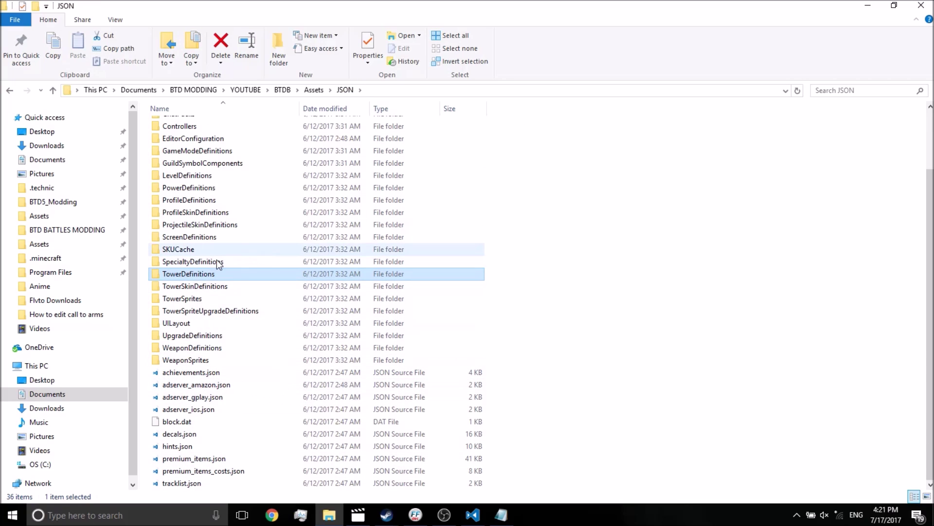
click(565, 265)
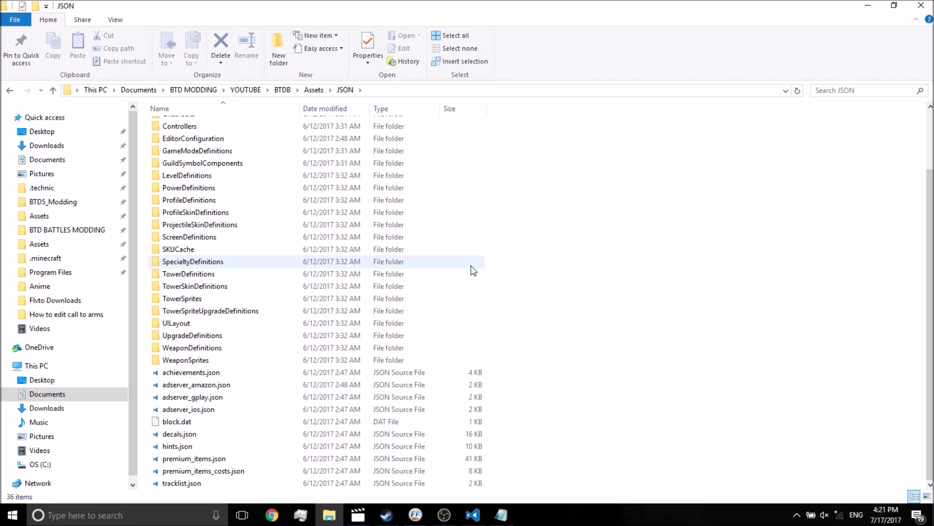